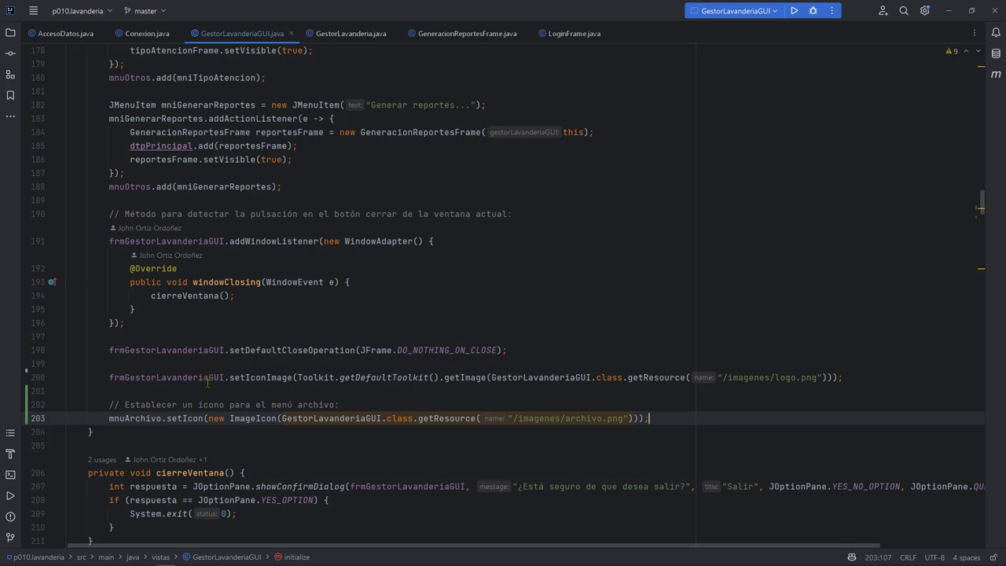
# Review the mnuArchivo setIcon(new ImageIcon(...)) call on line 203.
pyautogui.moveTo(110, 418); pyautogui.dragTo(162, 418)
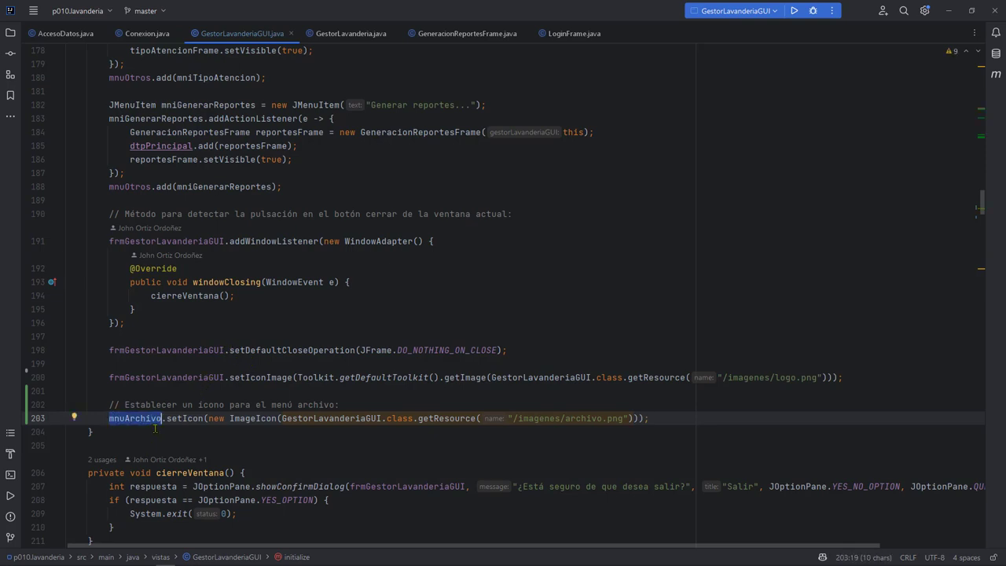
pyautogui.moveTo(150, 423)
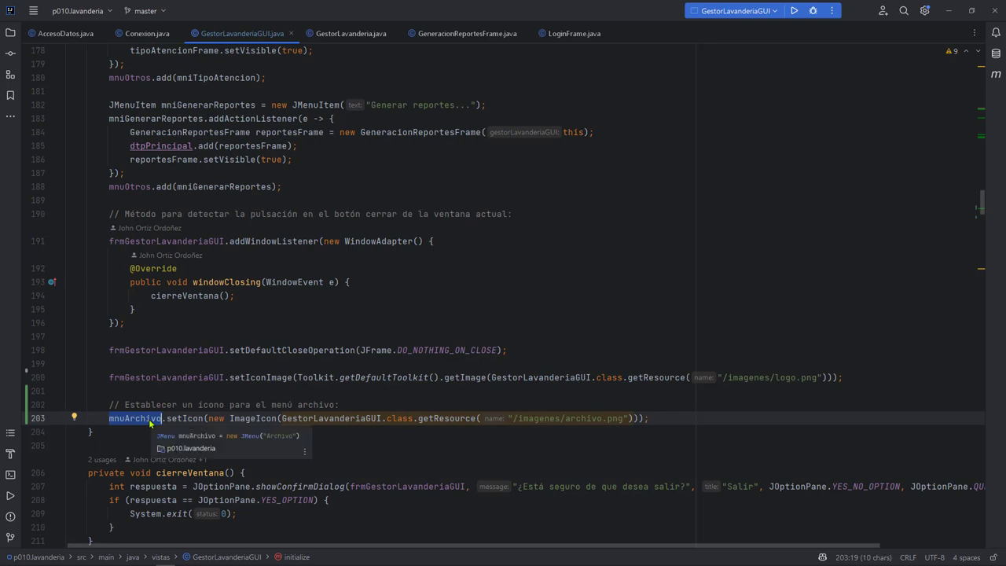
pyautogui.click(186, 419)
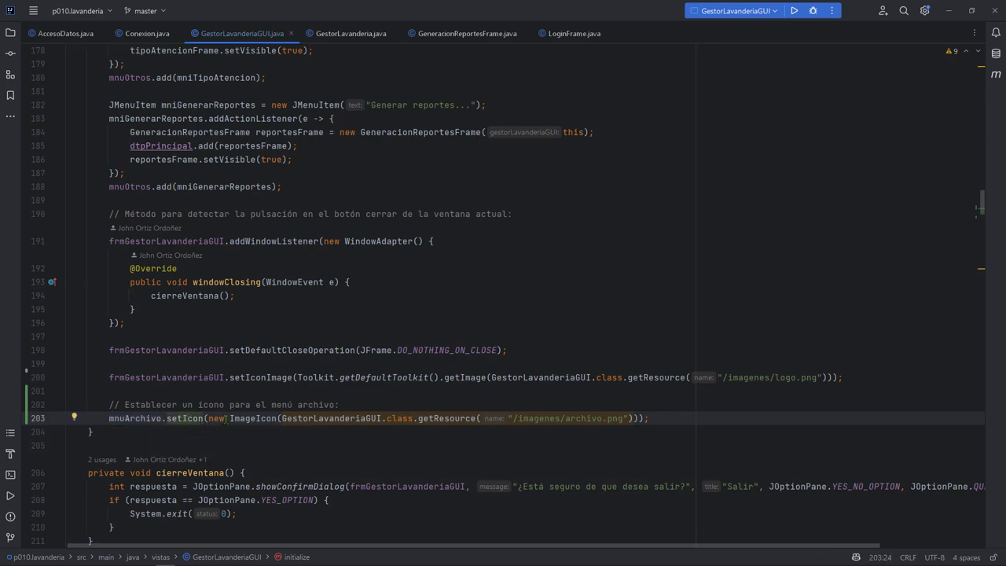
pyautogui.moveTo(208, 418); pyautogui.dragTo(269, 418)
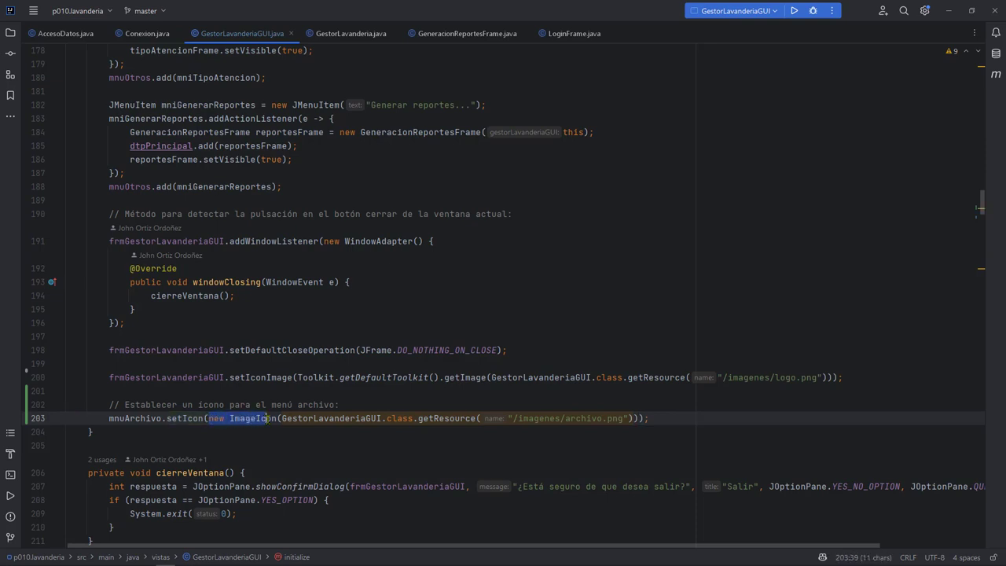
pyautogui.hotkey('shift', 'End')
pyautogui.press('End')
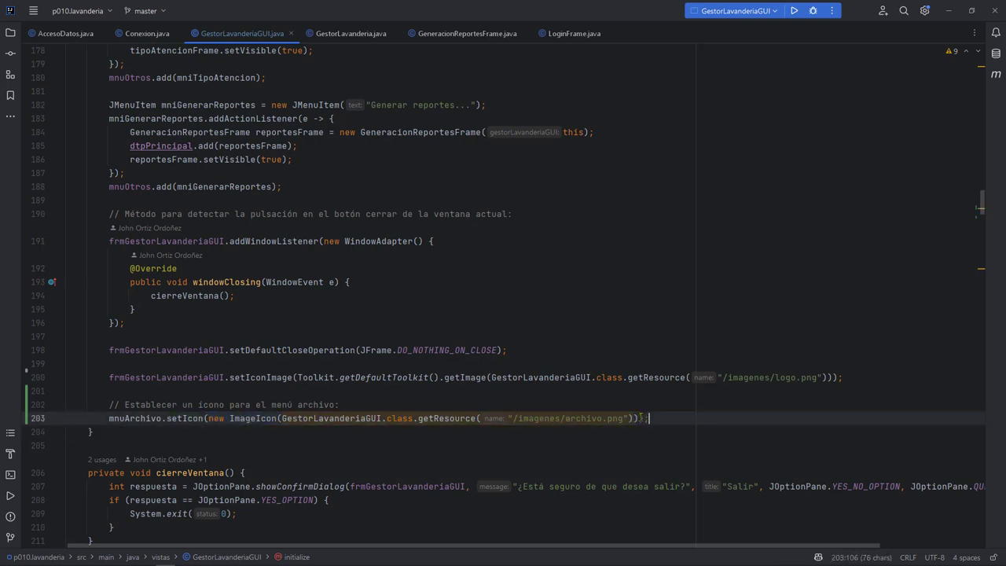
pyautogui.moveTo(281, 419); pyautogui.dragTo(637, 412)
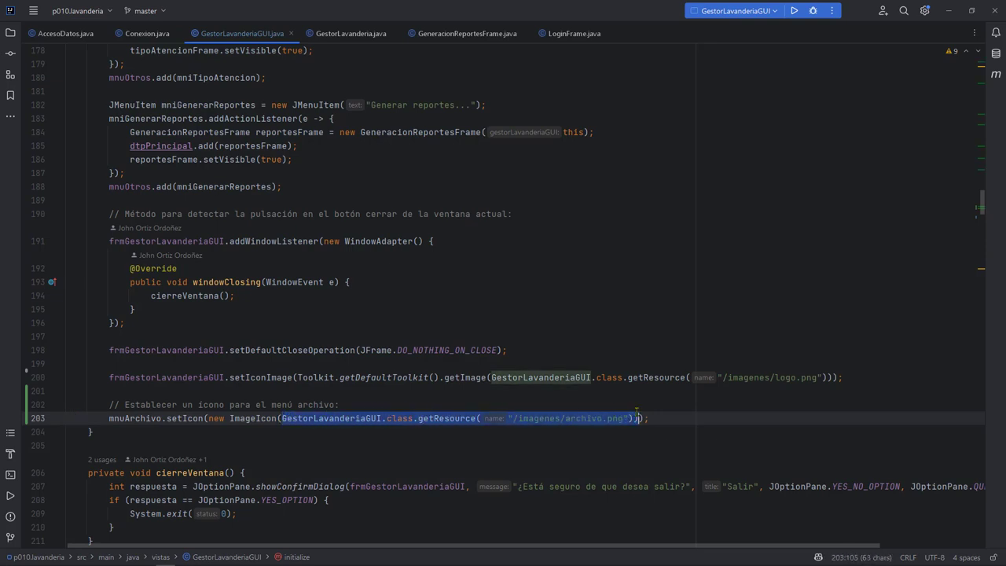
# Inspect the /imagenes/archivo.png resource path, then return to Flaticon in the browser.
pyautogui.press('Up')
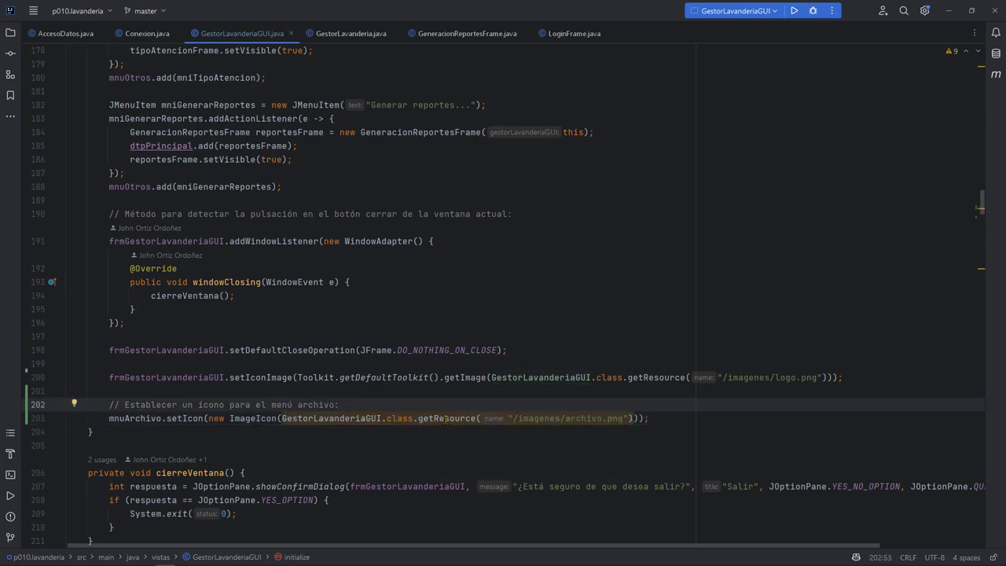
pyautogui.click(445, 419)
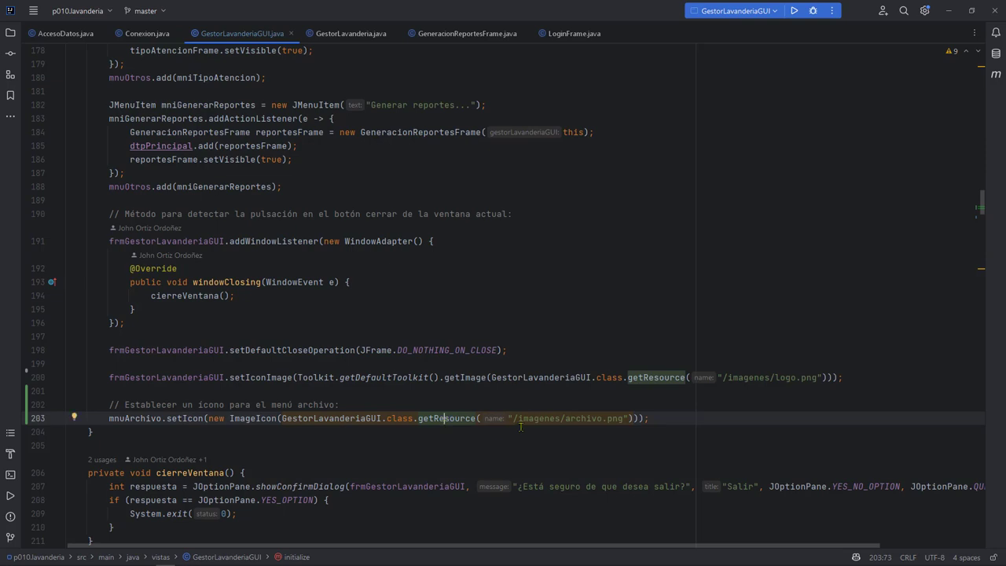
pyautogui.doubleClick(567, 419)
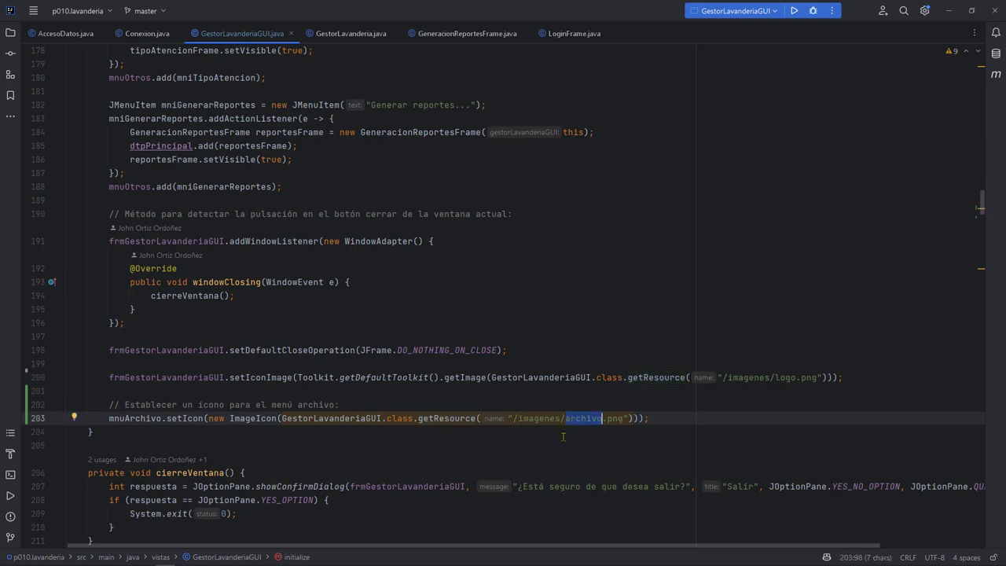
pyautogui.click(714, 437)
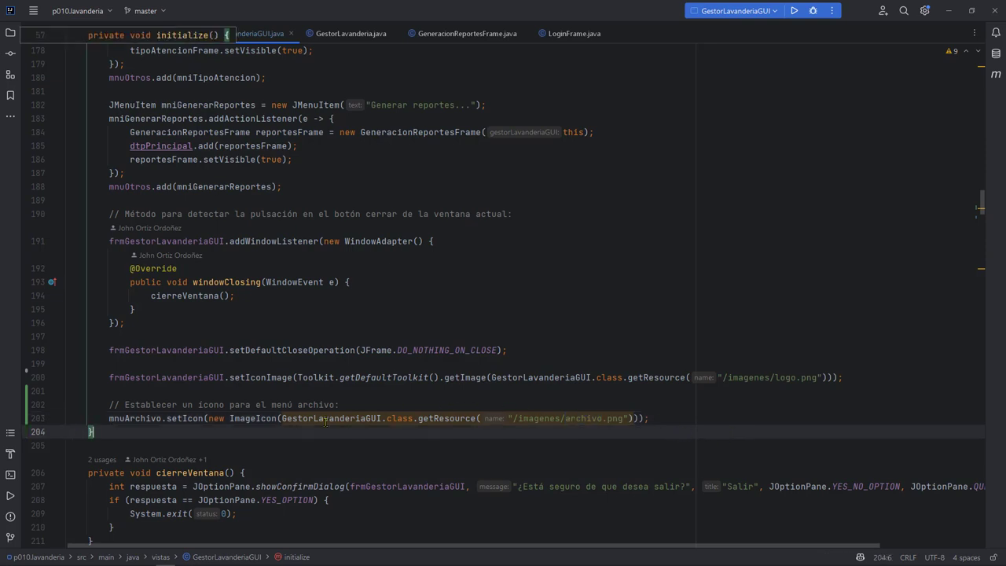
pyautogui.click(562, 414)
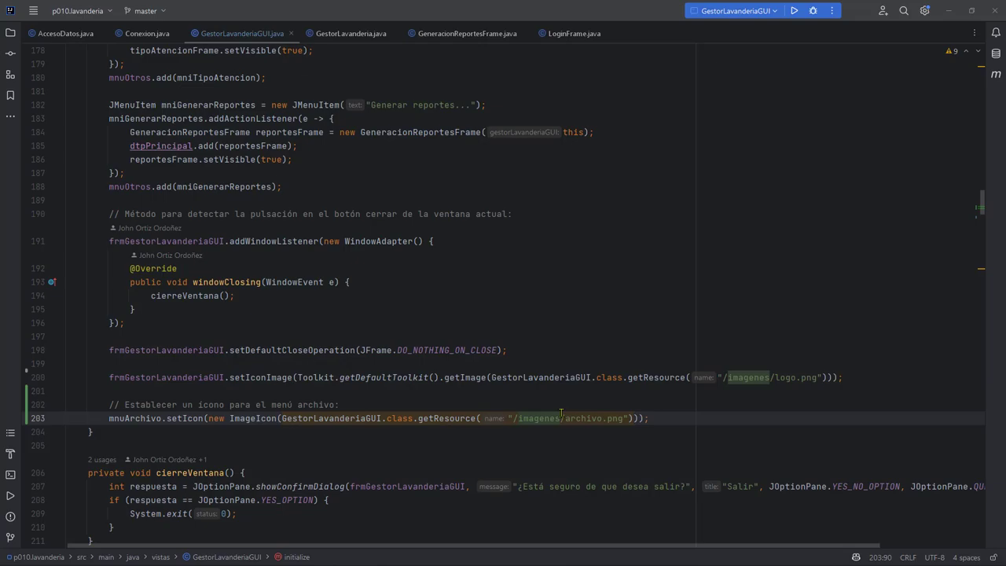
pyautogui.hotkey('alt', 'Tab')
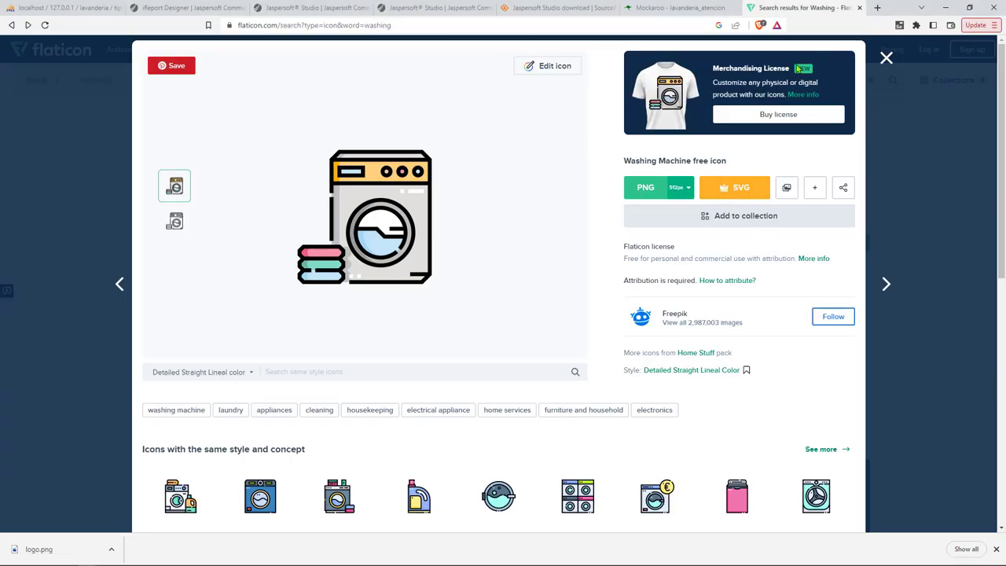
# Search Flaticon for 'file' icons in place of the old washing search.
pyautogui.click(885, 58)
pyautogui.hotkey('ctrl', 'a')
pyautogui.press('BackSpace')
pyautogui.write('file')
pyautogui.press('Return')
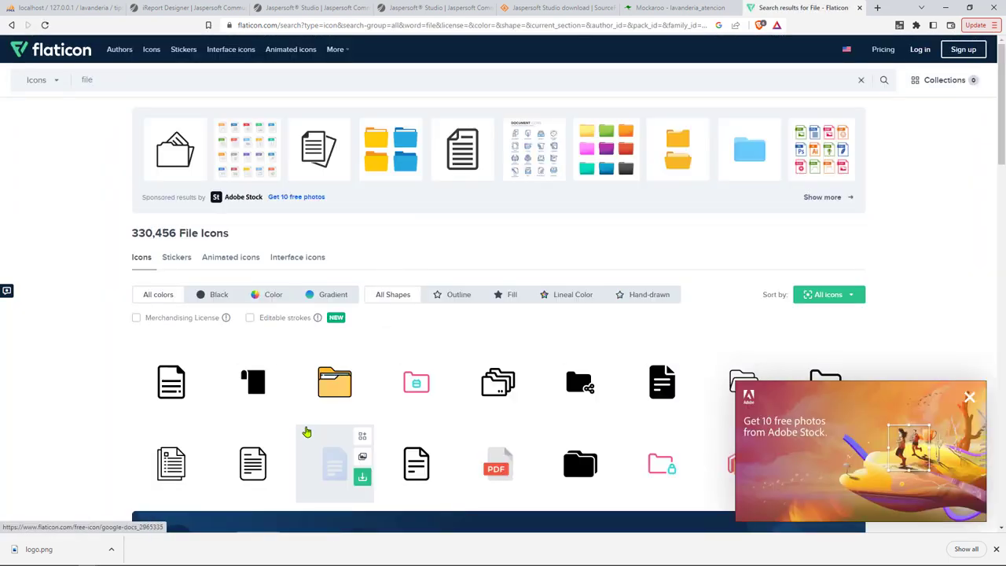
# Browse the file results, dismissing an Adobe Stock ad and previewing Data Storage and open-folder icons.
pyautogui.scroll(-1, 450, 414)
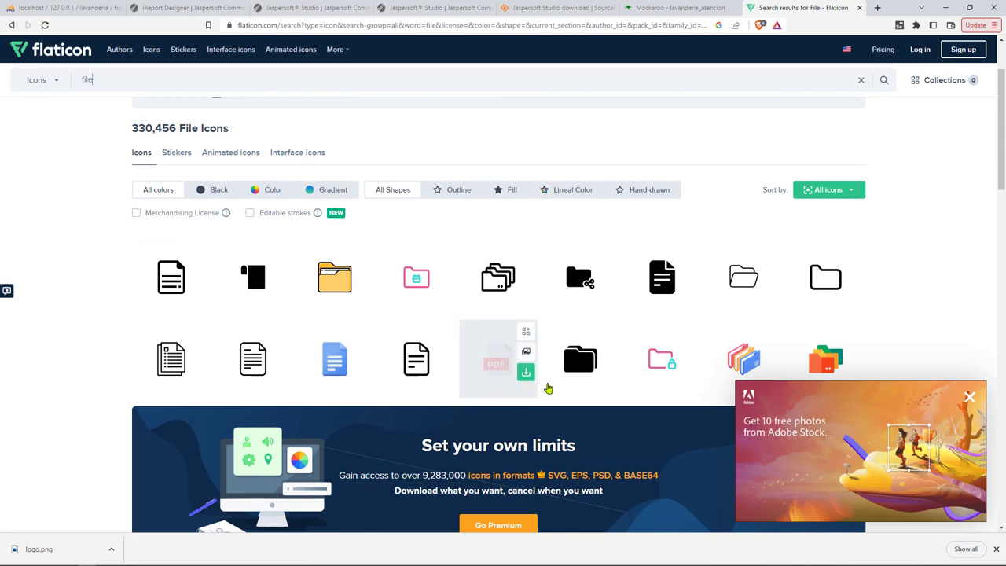
pyautogui.scroll(-3, 511, 382)
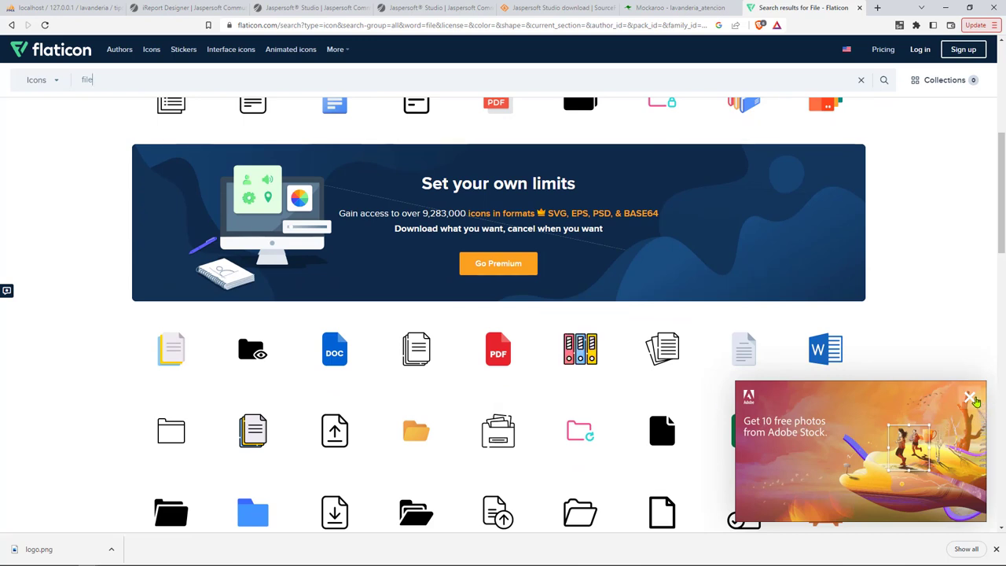
pyautogui.click(971, 398)
pyautogui.scroll(-1, 364, 426)
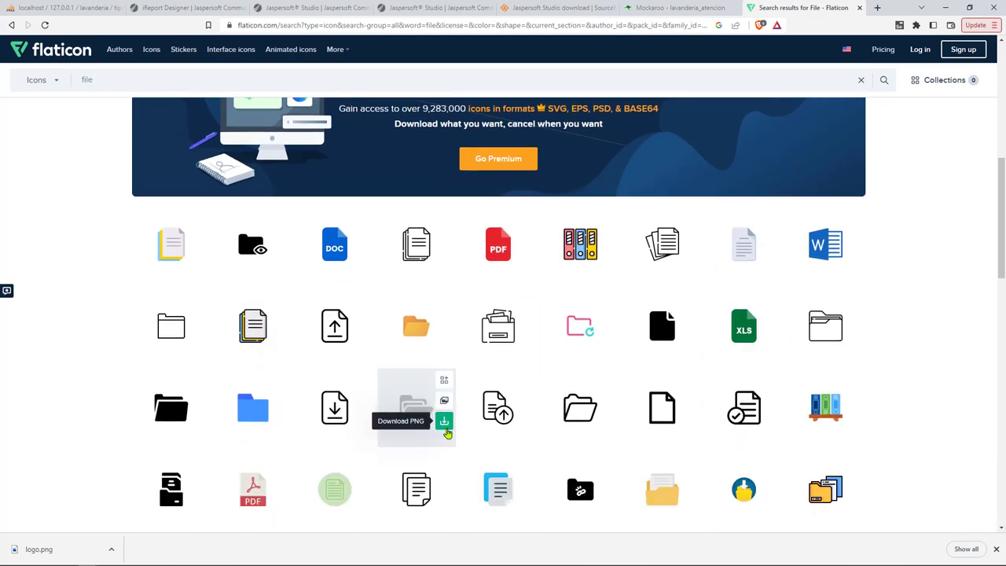
pyautogui.scroll(-4, 592, 452)
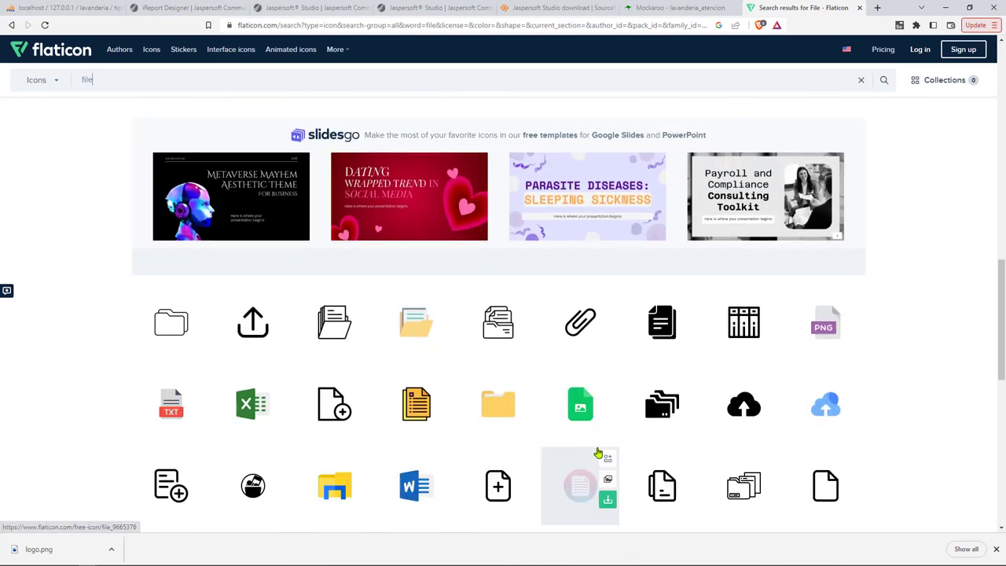
pyautogui.click(417, 326)
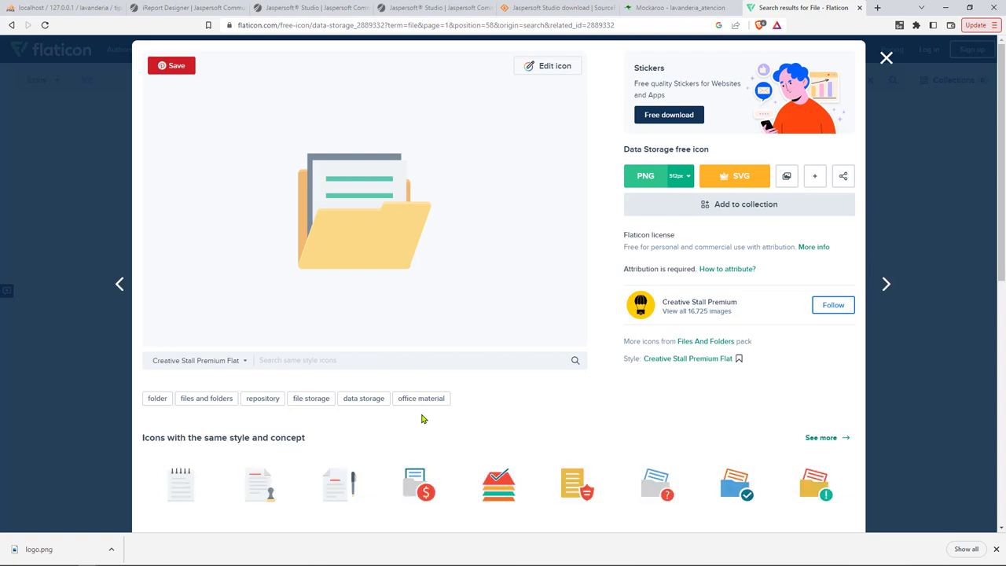
pyautogui.click(886, 59)
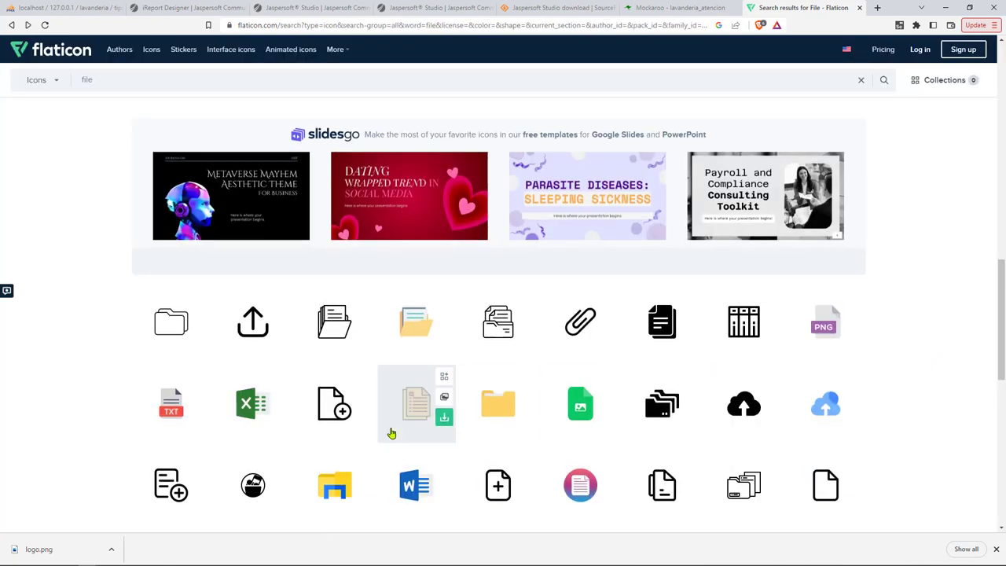
pyautogui.scroll(-1, 417, 409)
pyautogui.scroll(-1, 236, 470)
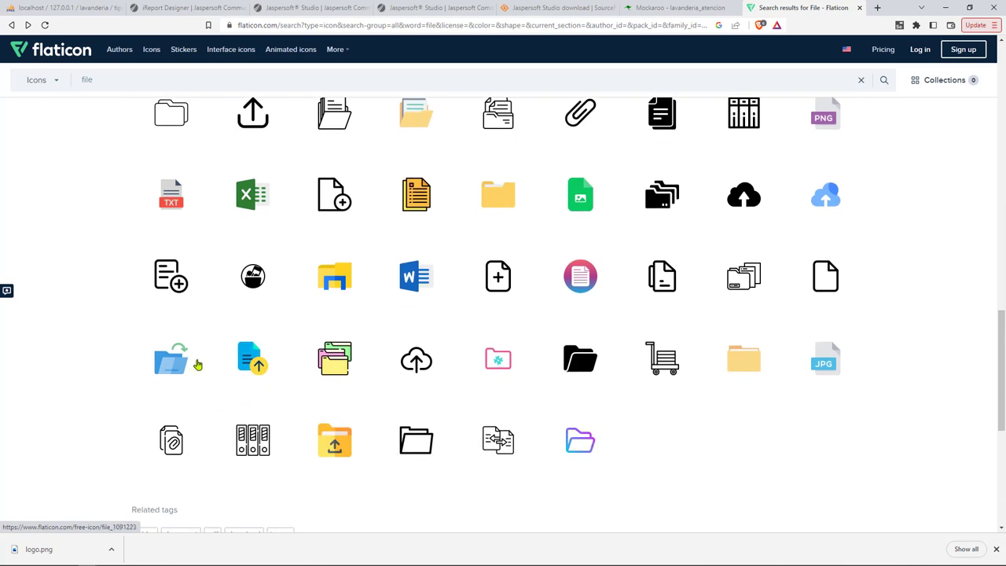
pyautogui.click(166, 364)
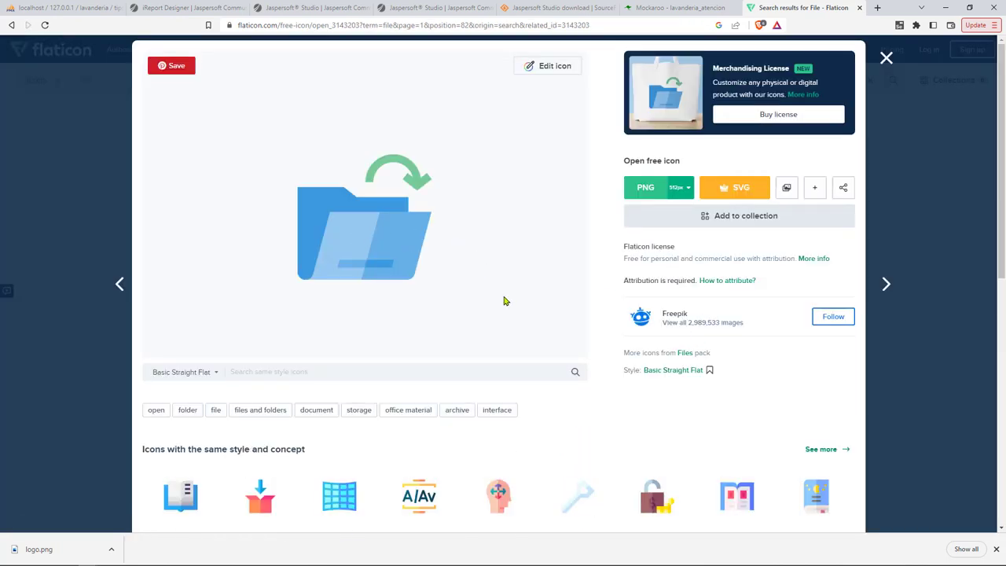
pyautogui.click(886, 58)
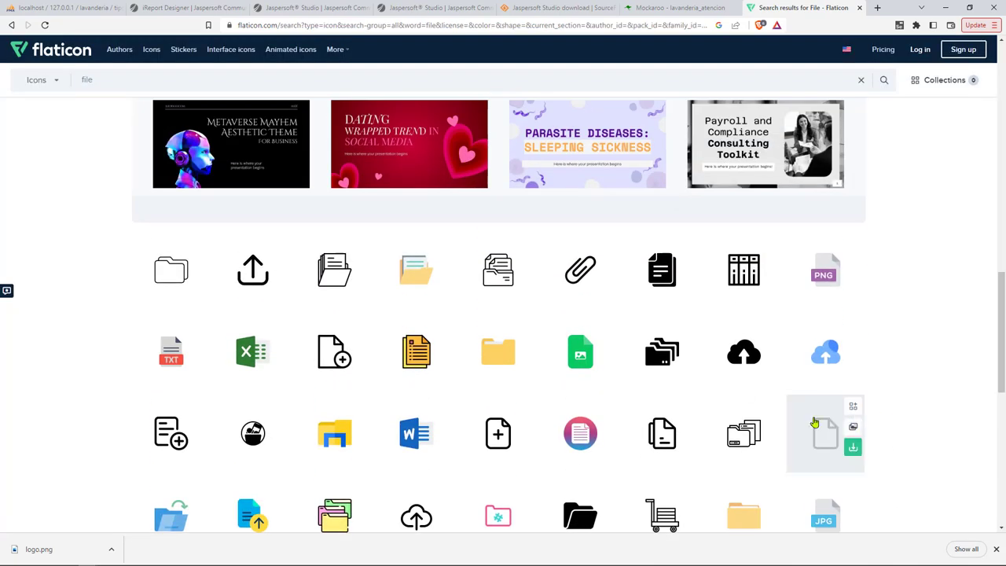
# Scroll back up and open the stacked Documents icon's details.
pyautogui.scroll(3, 146, 444)
pyautogui.scroll(3, 146, 440)
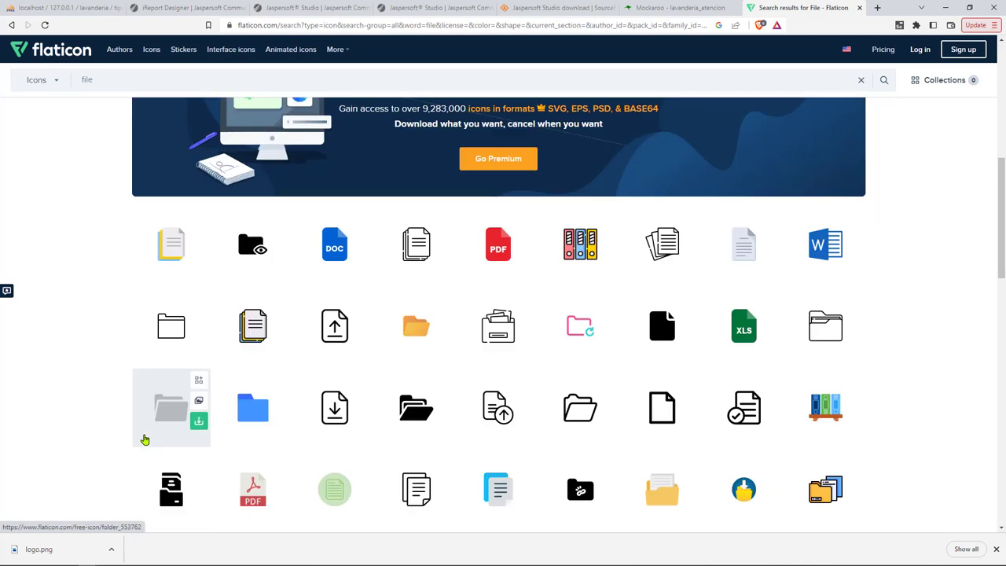
pyautogui.click(252, 327)
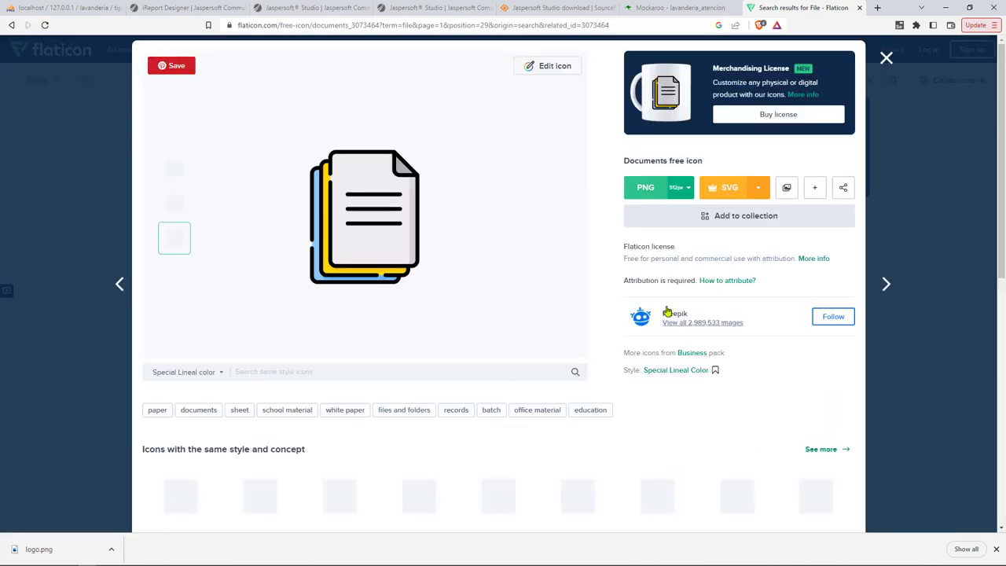
# Download the Documents icon as a PNG saved as archivo.png in the imagenes folder.
pyautogui.click(678, 188)
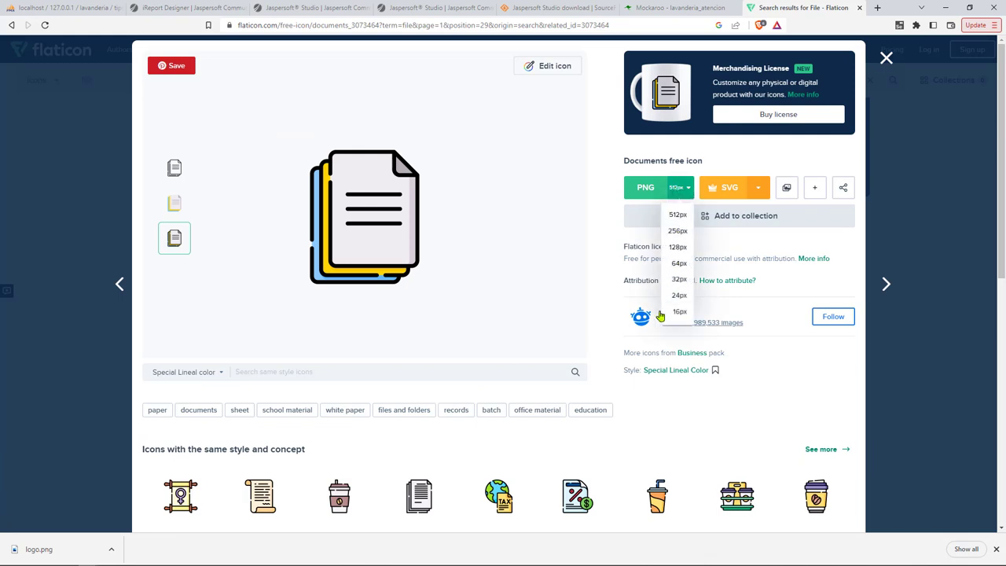
pyautogui.click(678, 279)
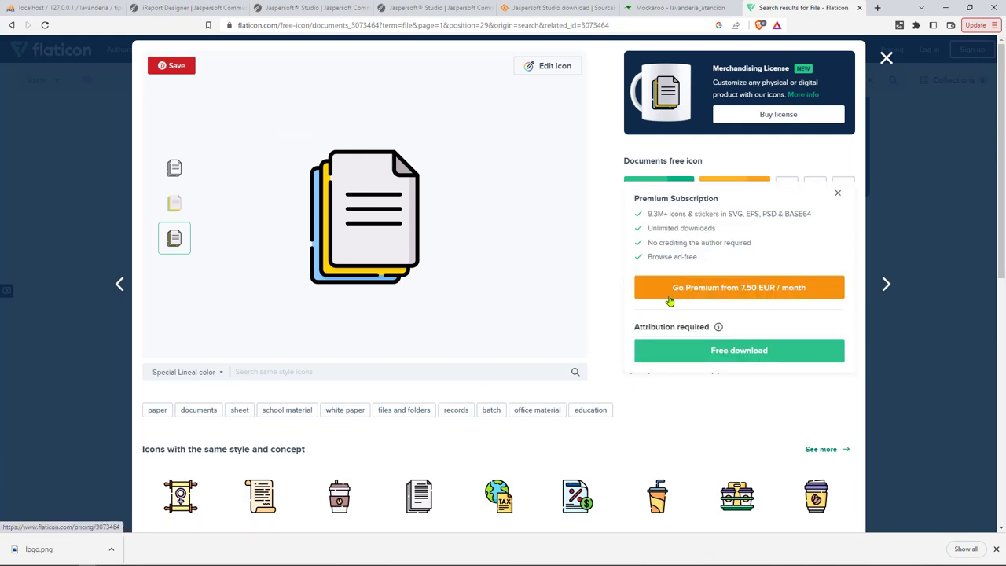
pyautogui.click(656, 363)
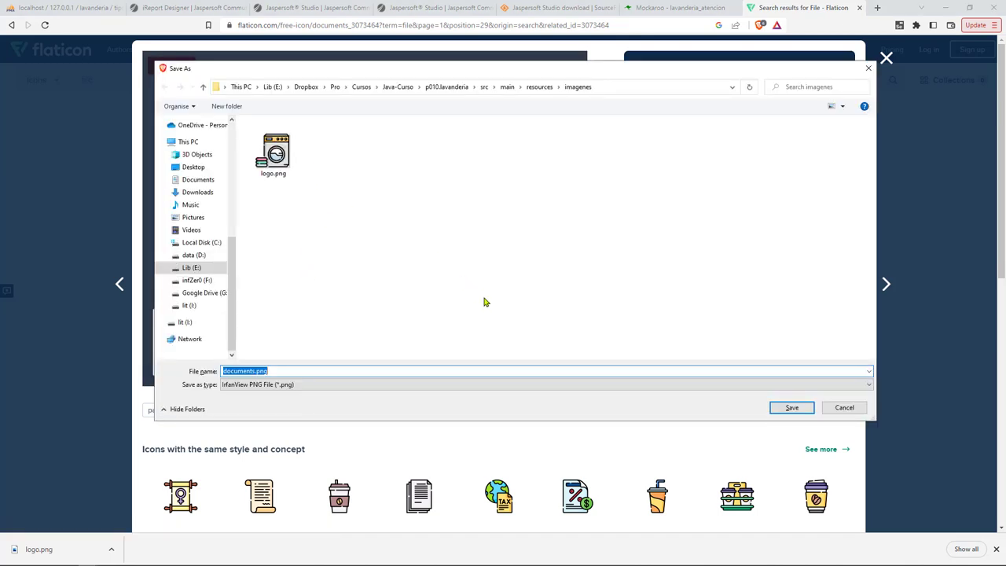
pyautogui.write('archivo')
pyautogui.press('Return')
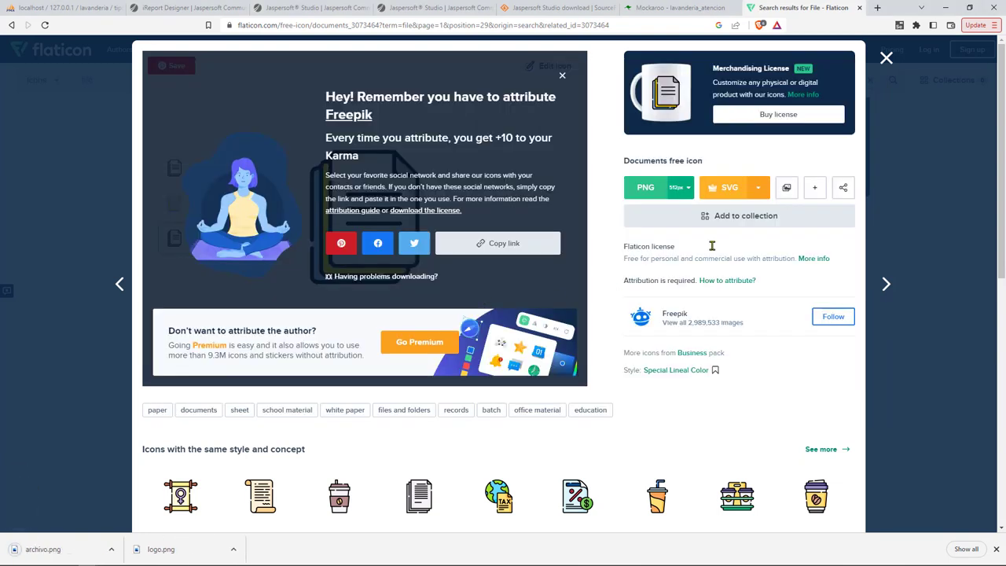
# Back in IntelliJ, select the archivo file name on line 203.
pyautogui.hotkey('alt', 'Tab')
pyautogui.doubleClick(656, 377)
pyautogui.doubleClick(784, 377)
pyautogui.doubleClick(584, 418)
# Check line 203's /imagenes/archivo.png icon and its null warning, then run GestorLavanderiaGUI.
pyautogui.press('End')
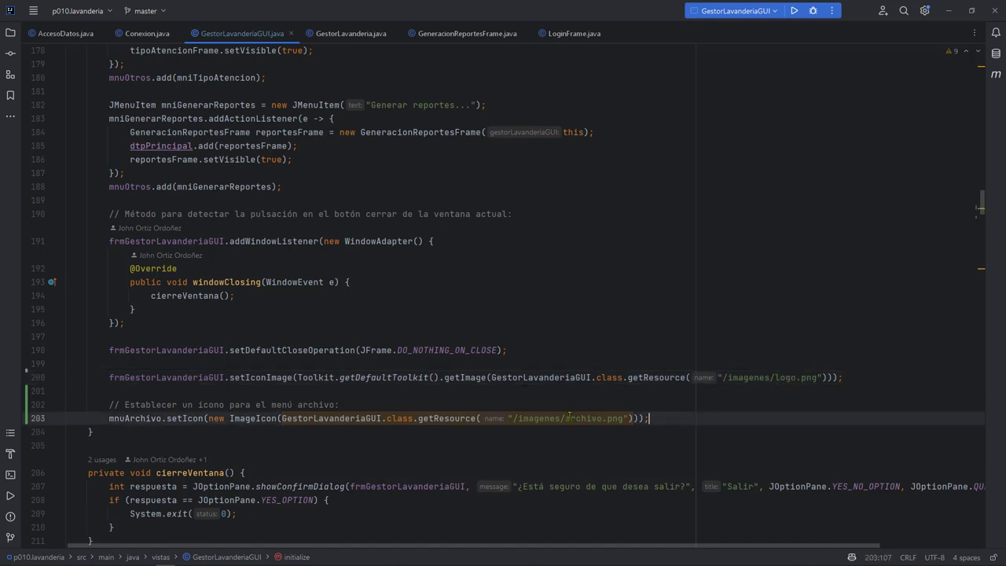
pyautogui.moveTo(573, 415)
pyautogui.press('Down')
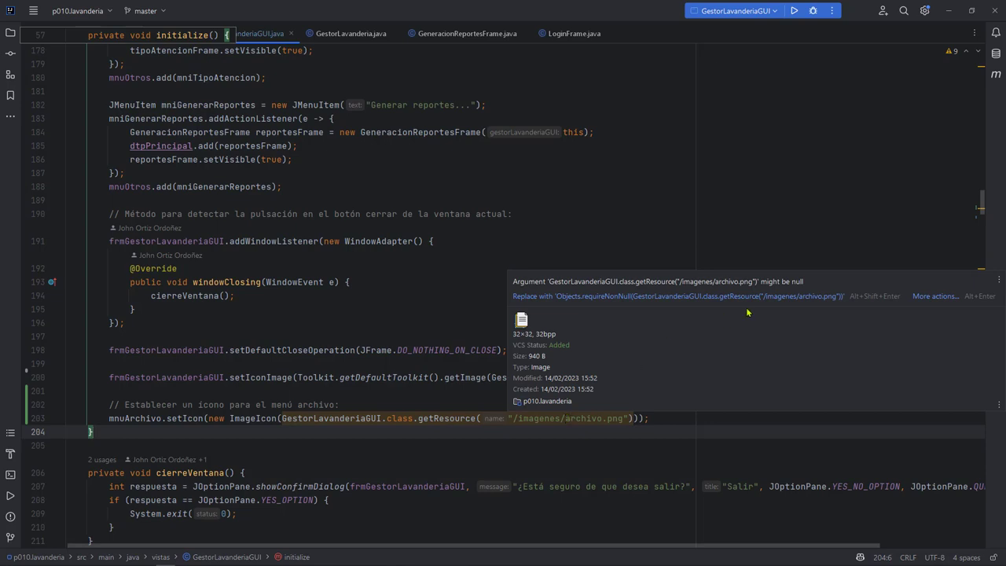
pyautogui.moveTo(761, 283); pyautogui.dragTo(813, 284)
pyautogui.click(552, 221)
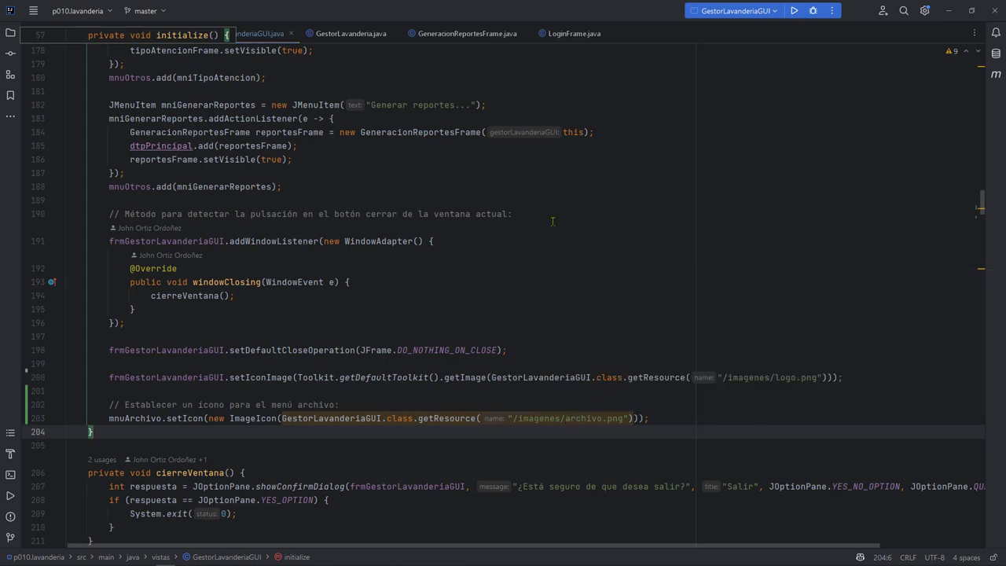
pyautogui.click(794, 11)
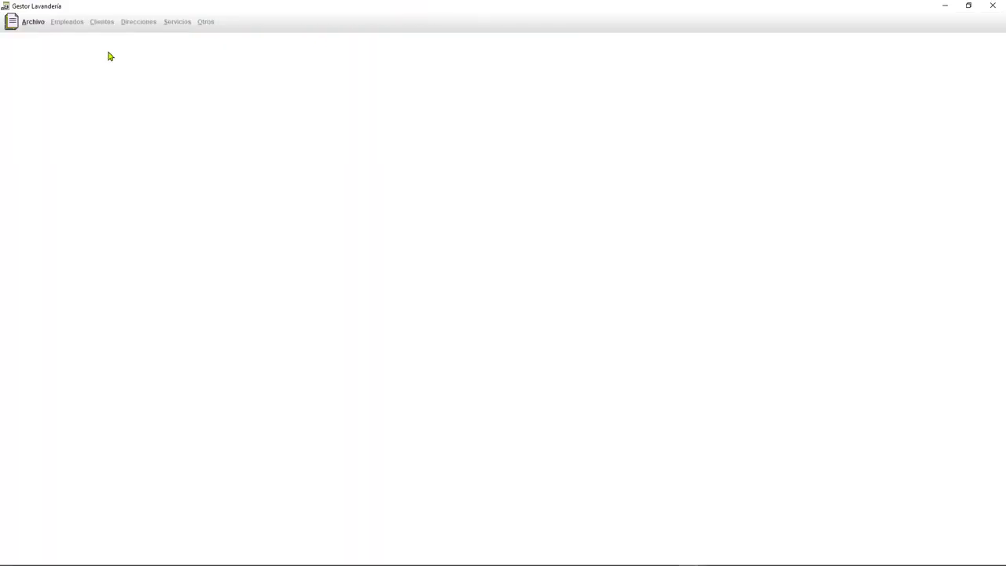
# Open the Archivo menu twice to see its document icon, then quit the app confirming Salir.
pyautogui.click(33, 22)
pyautogui.click(33, 29)
pyautogui.click(32, 30)
pyautogui.click(44, 23)
pyautogui.click(992, 6)
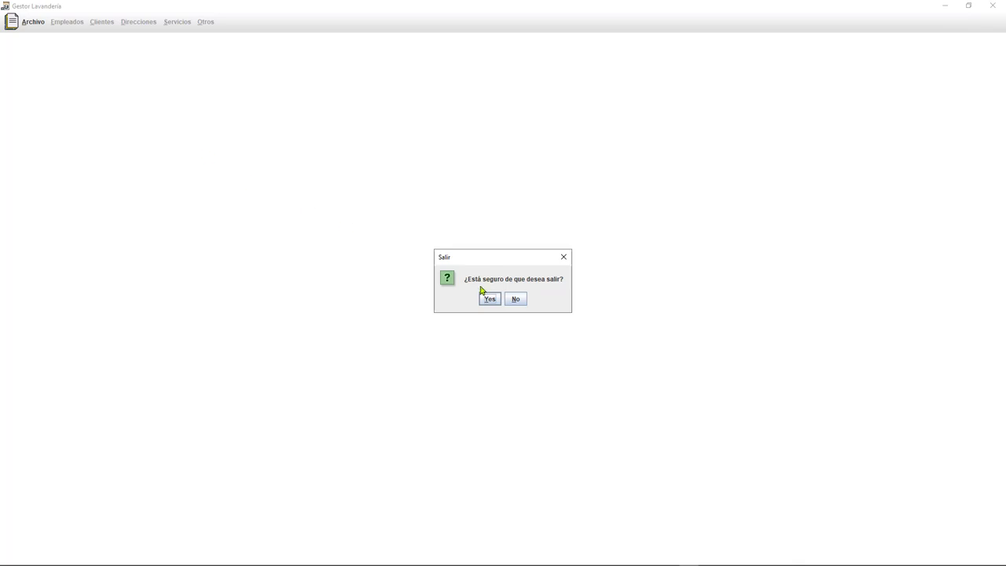
pyautogui.click(514, 301)
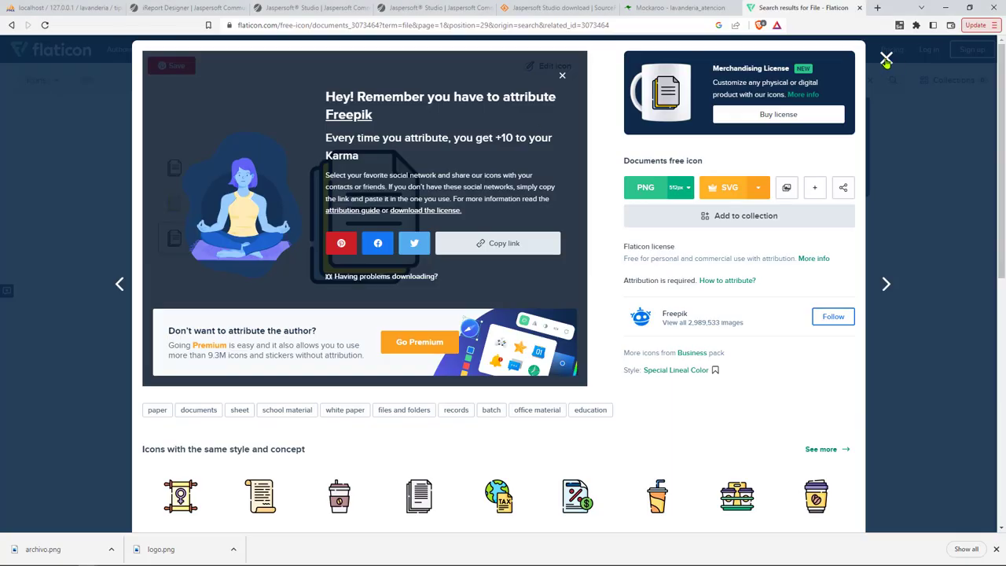
# Search Flaticon for 'employees' icons and scroll through the results.
pyautogui.click(887, 57)
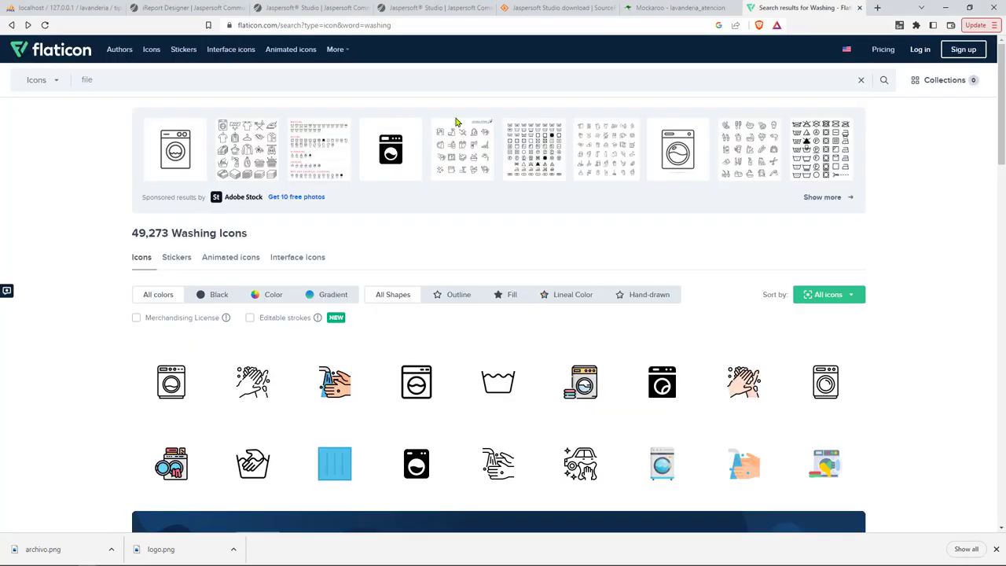
pyautogui.press('BackSpace')
pyautogui.press('BackSpace')
pyautogui.press('BackSpace')
pyautogui.press('BackSpace')
pyautogui.write('employees')
pyautogui.press('Return')
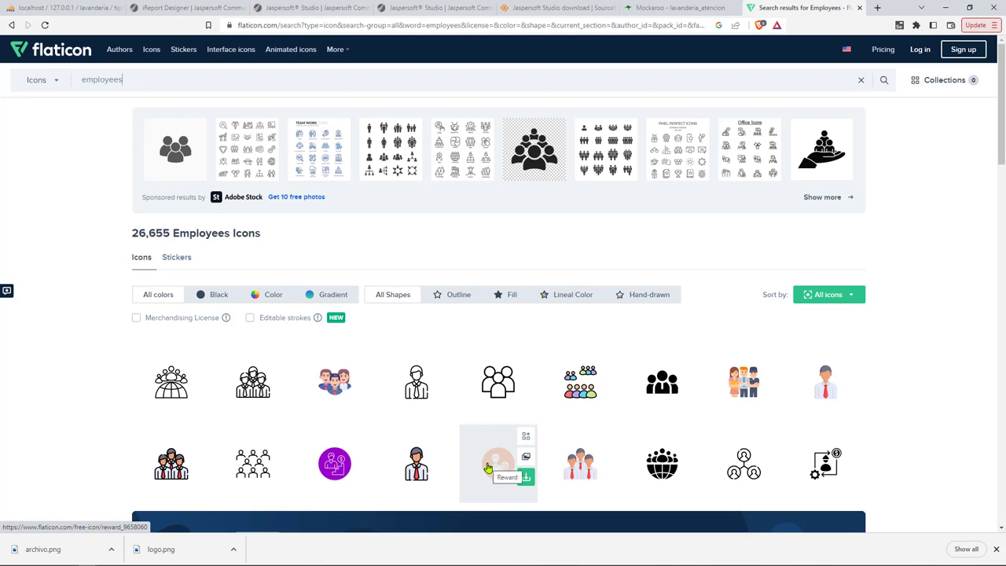
pyautogui.scroll(-2, 487, 469)
pyautogui.scroll(-2, 443, 422)
pyautogui.scroll(-1, 443, 422)
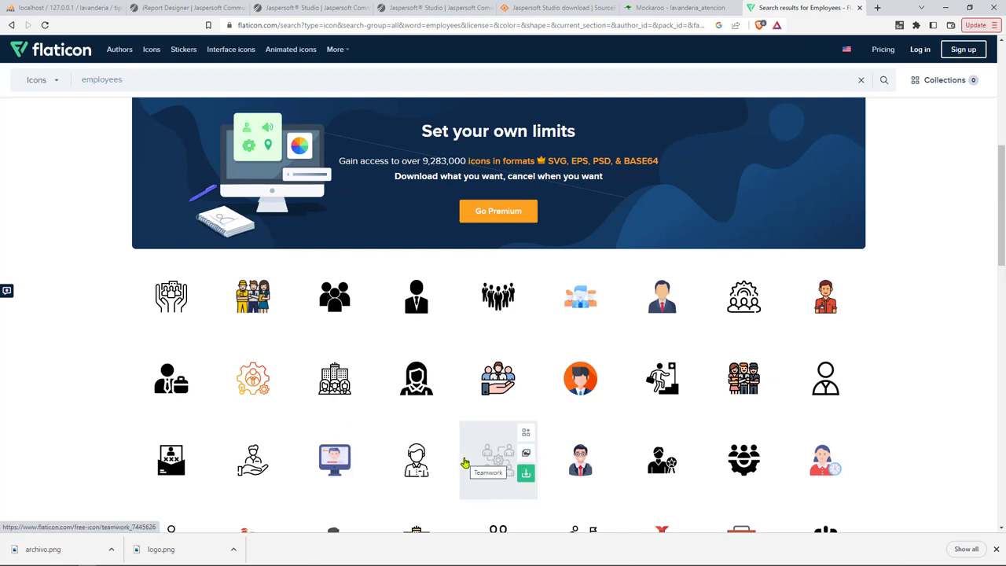
pyautogui.scroll(-3, 465, 462)
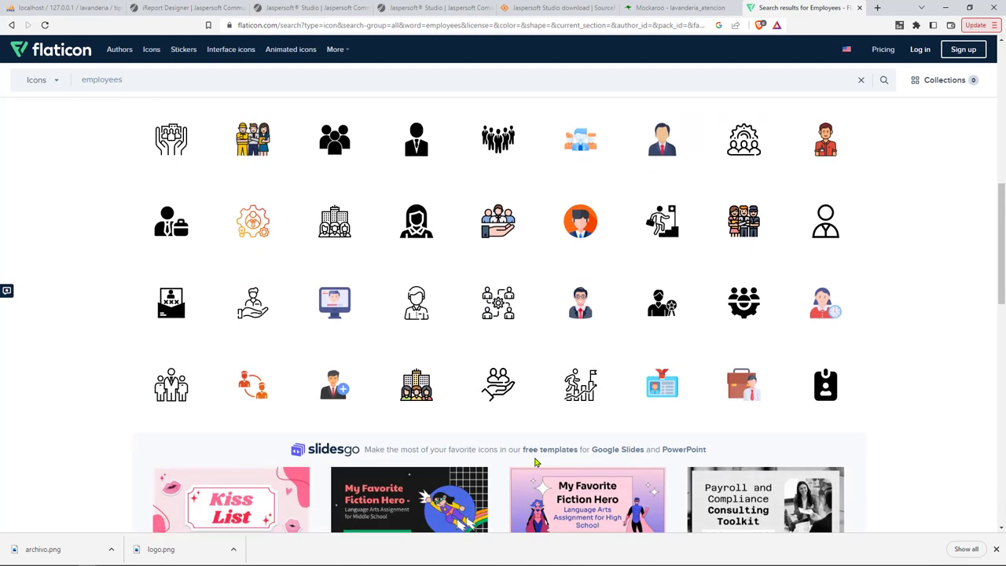
pyautogui.scroll(-7, 513, 413)
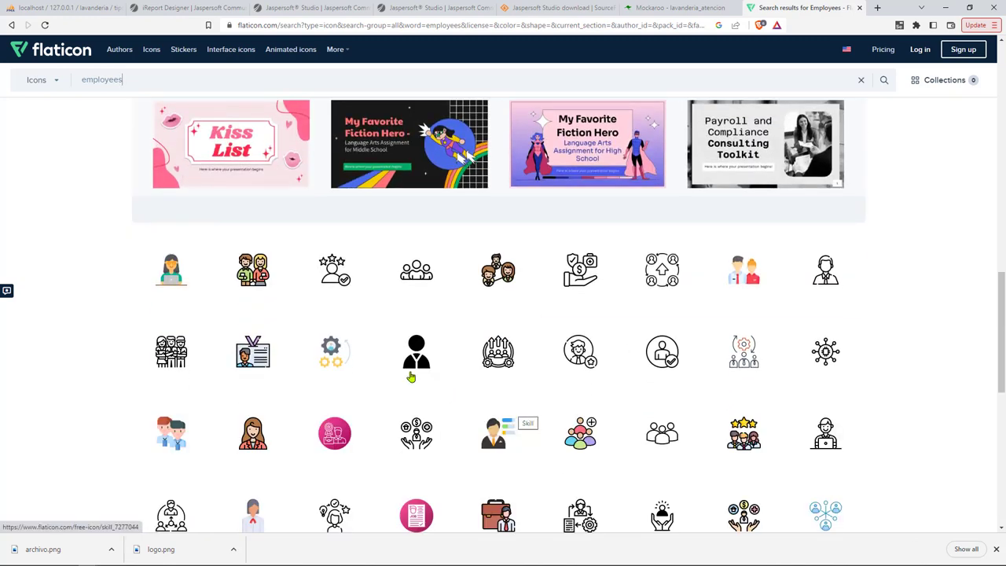
# Download the two-person employees icon at 32px as empleados.png.
pyautogui.click(253, 270)
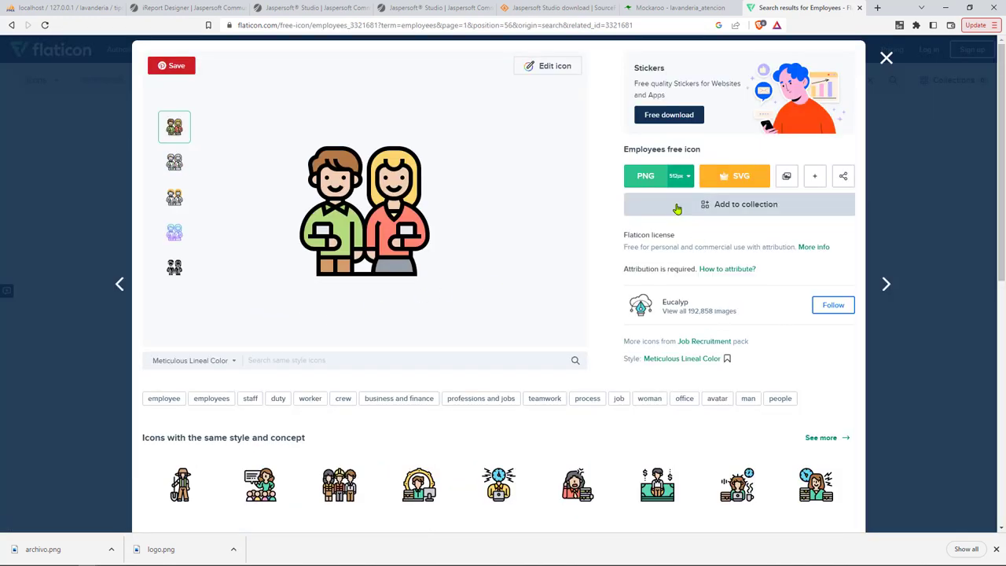
pyautogui.click(680, 176)
pyautogui.click(678, 269)
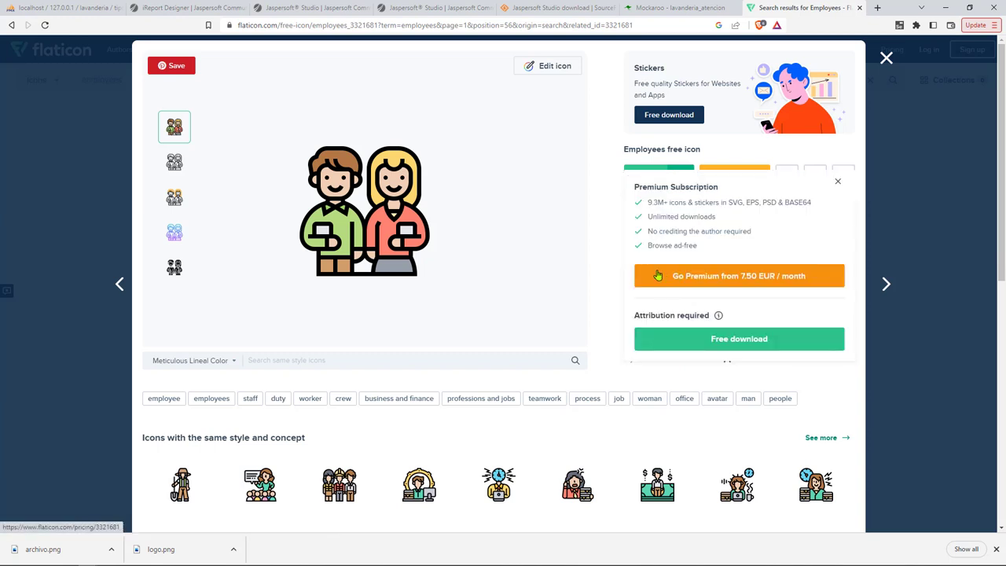
pyautogui.click(681, 346)
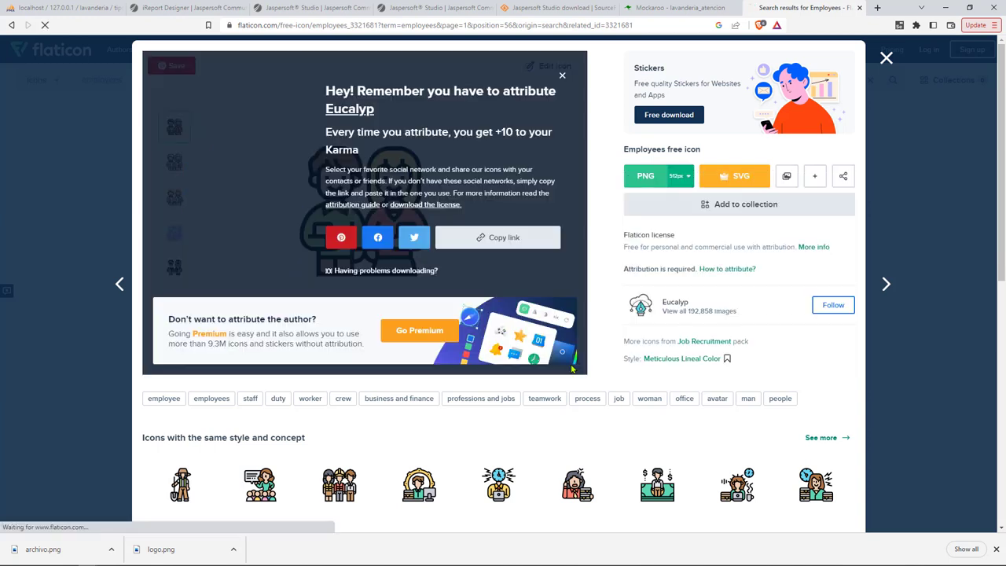
pyautogui.write('emple')
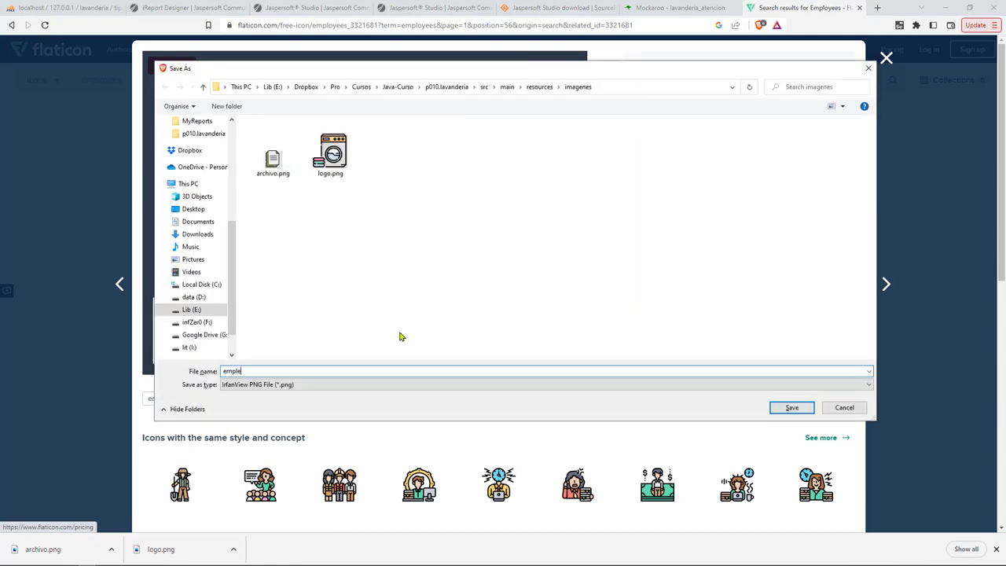
pyautogui.write('ados')
pyautogui.press('Return')
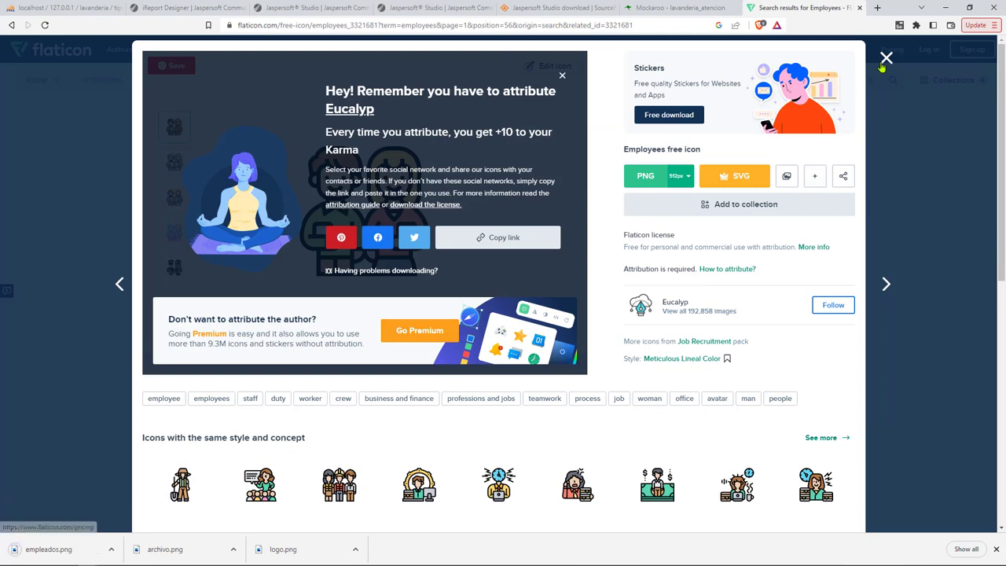
pyautogui.click(886, 58)
# Search Flaticon for 'customers' icons and browse the results.
pyautogui.scroll(2, 891, 85)
pyautogui.doubleClick(385, 79)
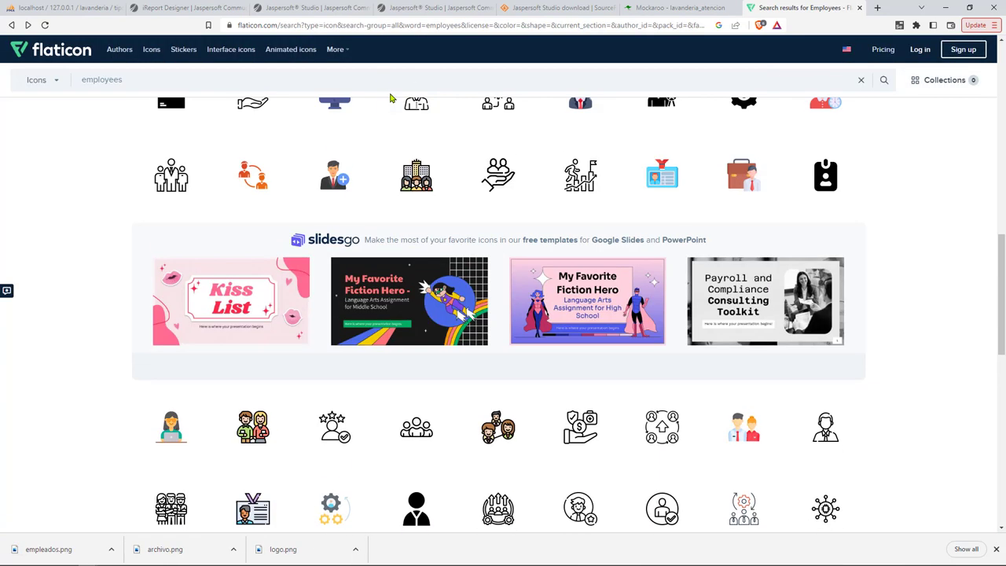
pyautogui.write('customers')
pyautogui.press('Return')
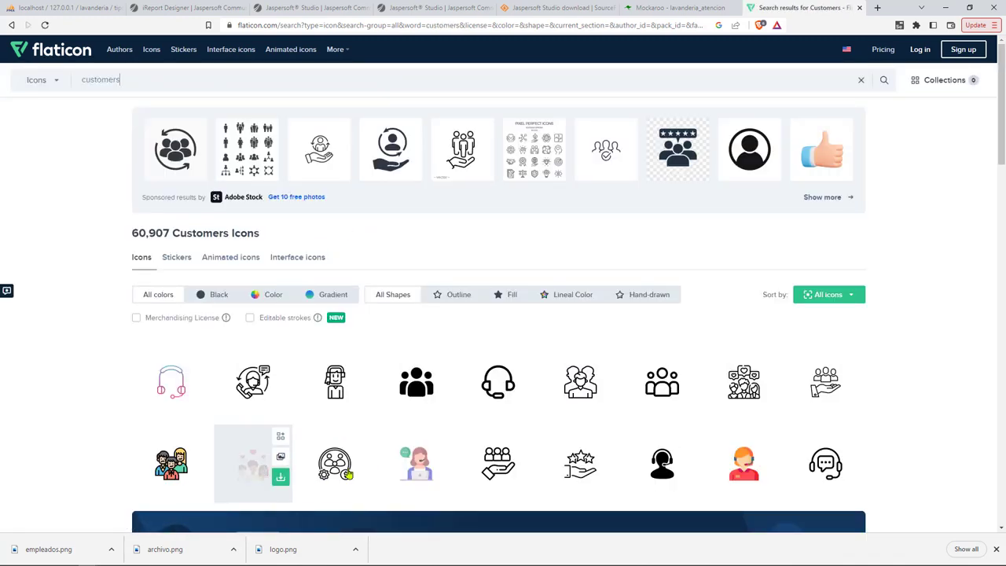
pyautogui.scroll(-1, 576, 458)
pyautogui.scroll(-3, 576, 458)
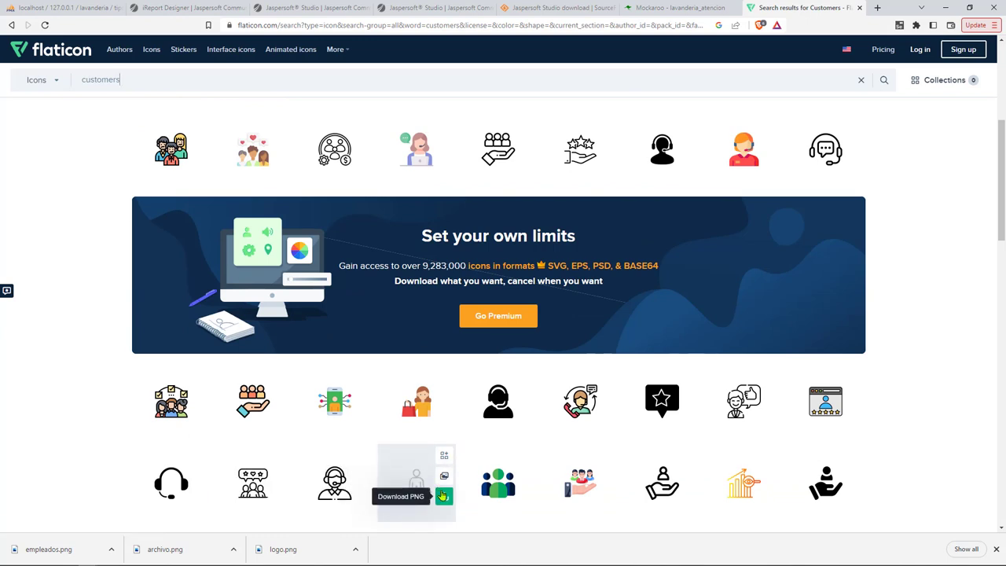
pyautogui.scroll(-1, 442, 494)
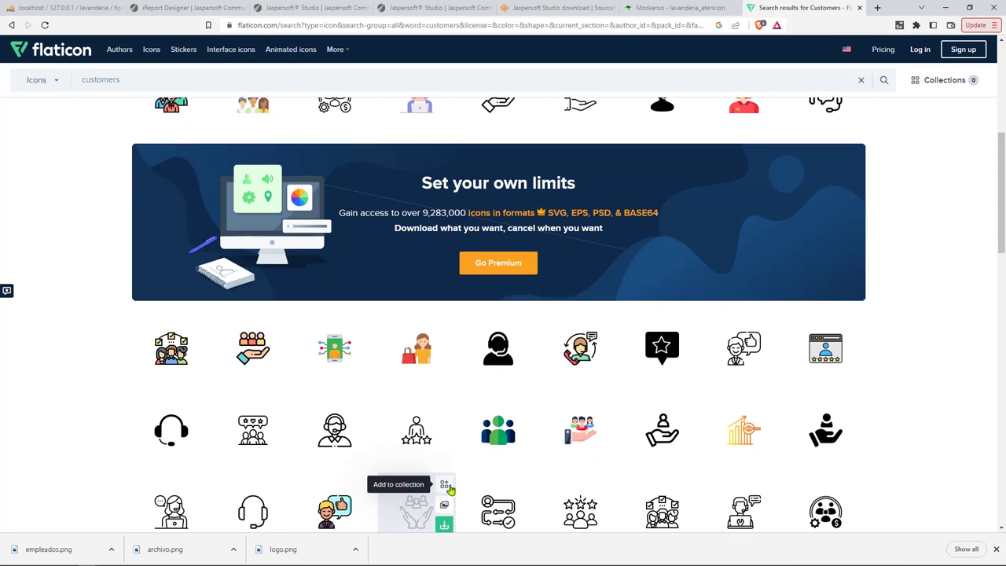
pyautogui.scroll(-3, 464, 494)
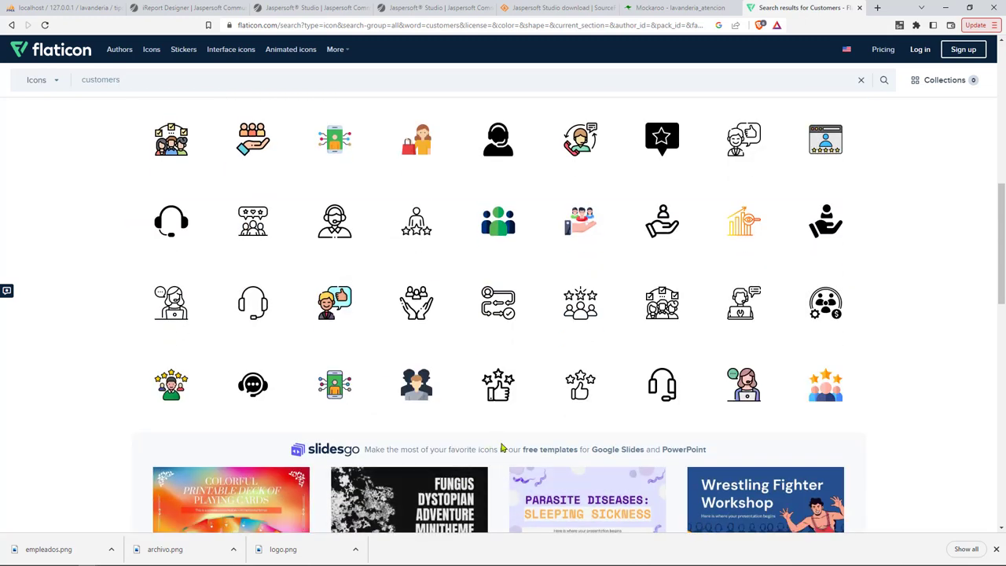
pyautogui.scroll(-3, 551, 467)
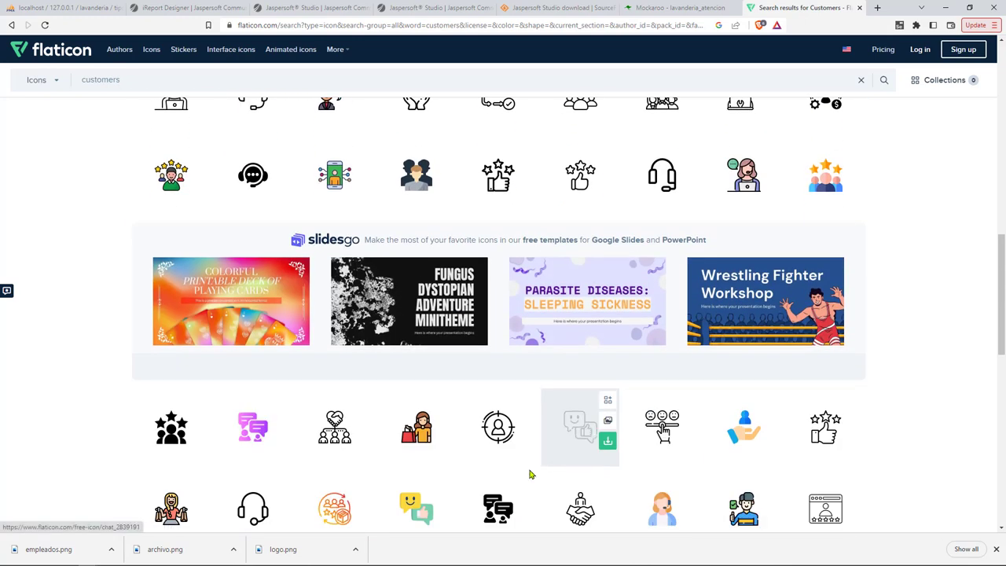
pyautogui.scroll(-2, 474, 467)
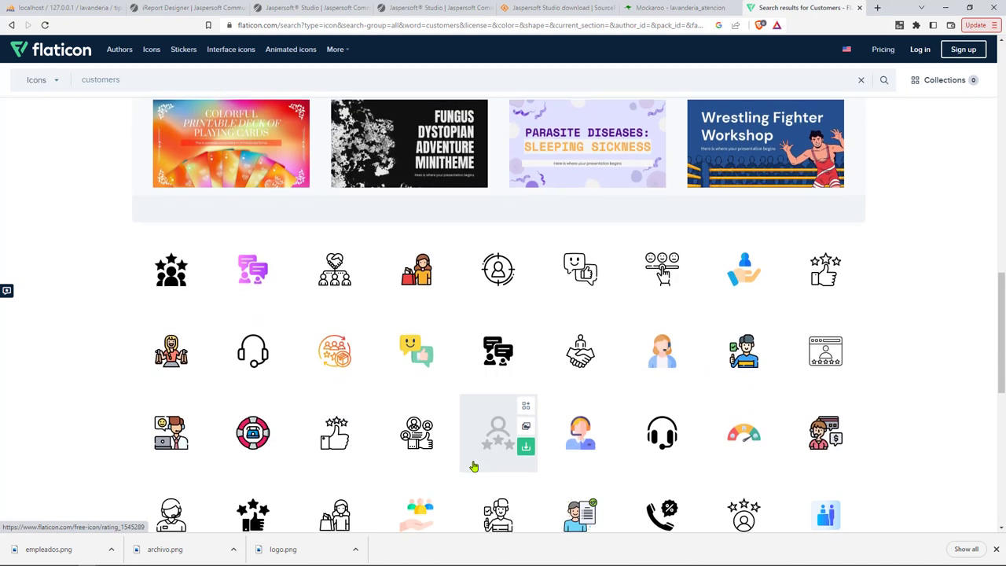
pyautogui.scroll(-1, 474, 467)
pyautogui.scroll(-2, 473, 468)
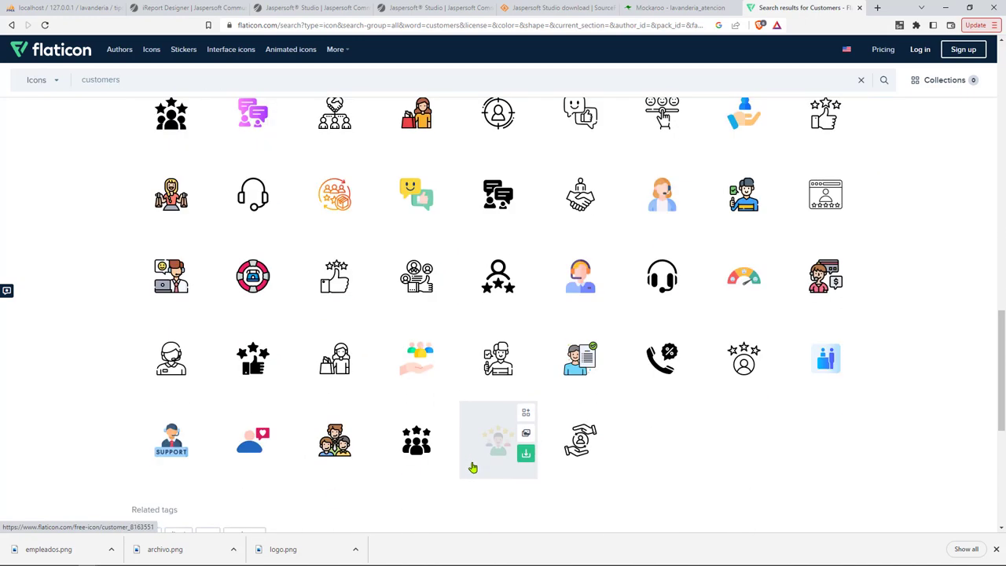
pyautogui.scroll(10, 275, 440)
pyautogui.scroll(2, 252, 383)
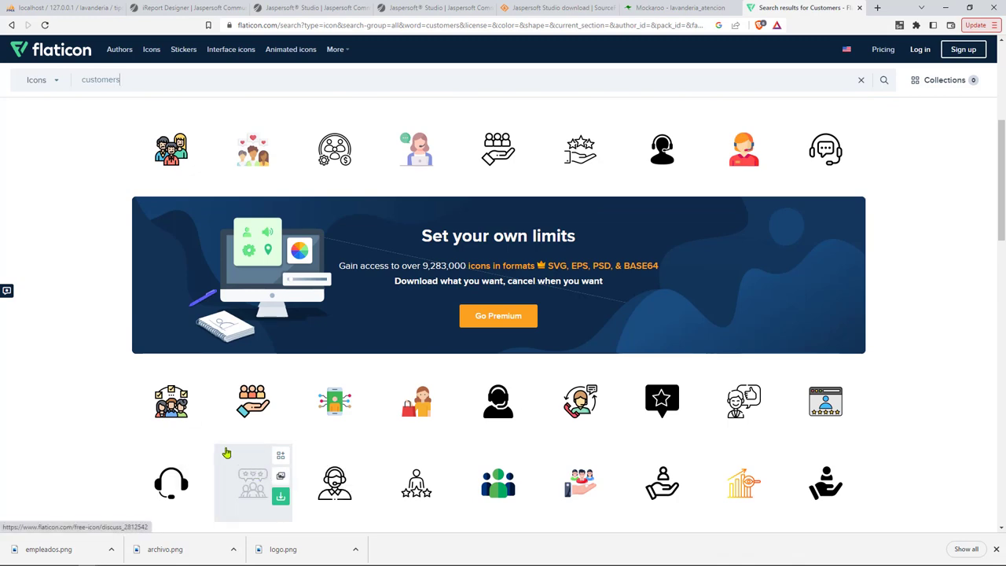
pyautogui.scroll(3, 151, 417)
# Download the group-of-people customers icon at 32px as clientes.png.
pyautogui.click(151, 422)
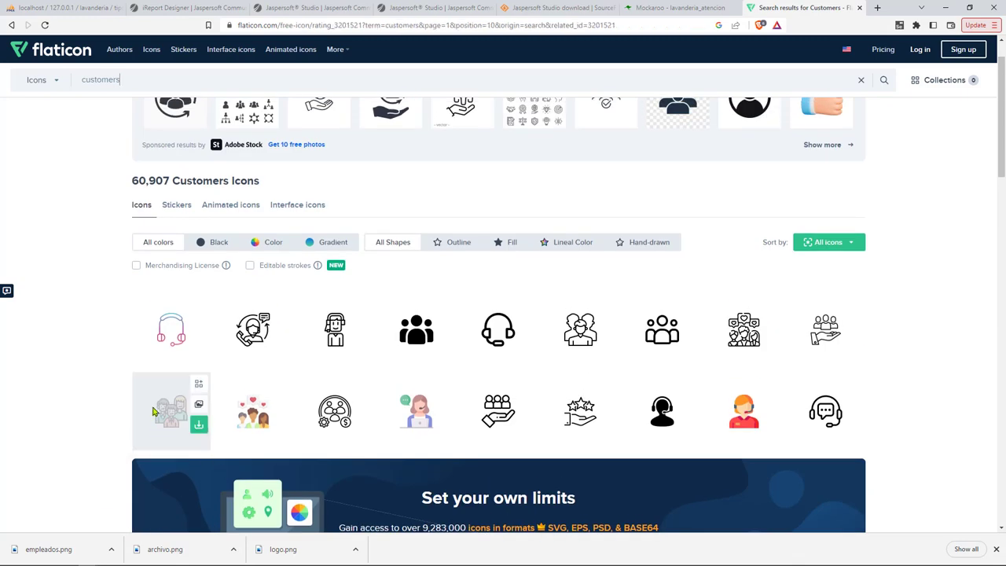
pyautogui.moveTo(685, 180)
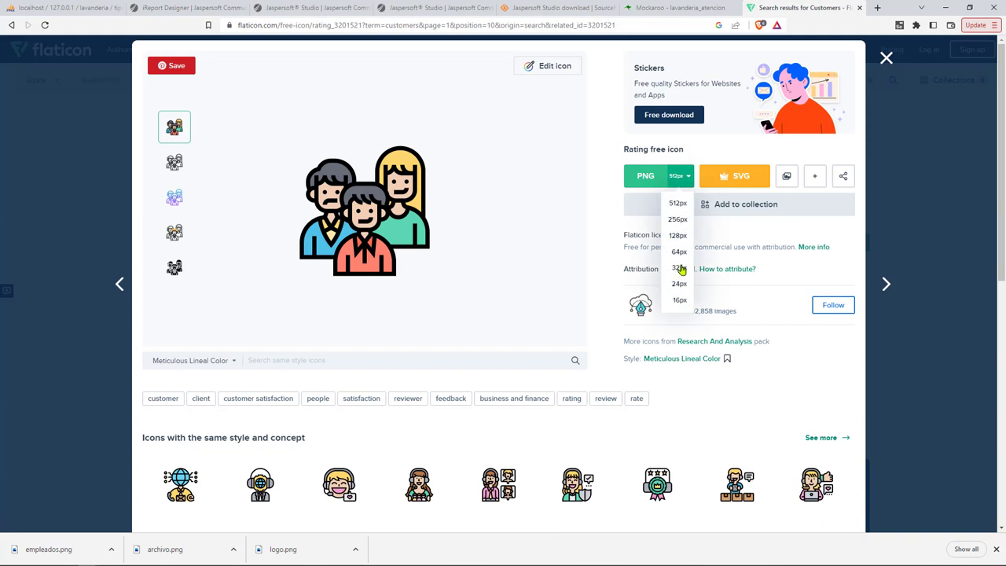
pyautogui.click(665, 290)
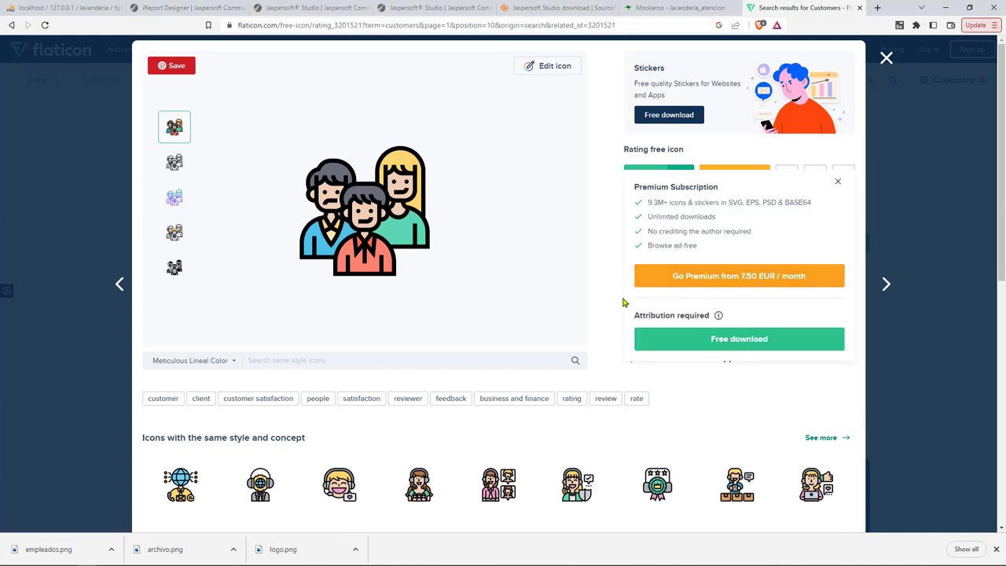
pyautogui.click(679, 341)
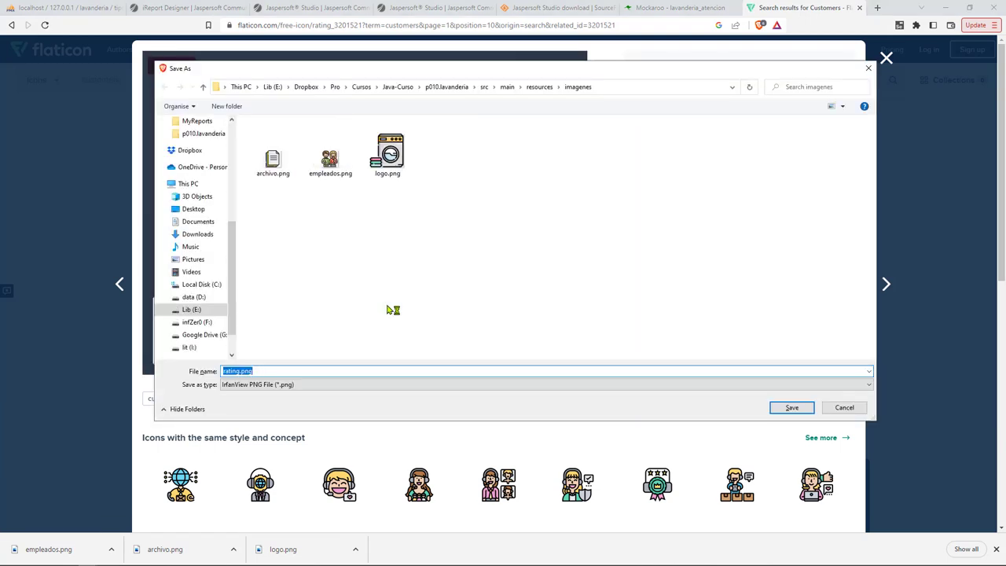
pyautogui.write('cu')
pyautogui.write('ientes')
pyautogui.press('Return')
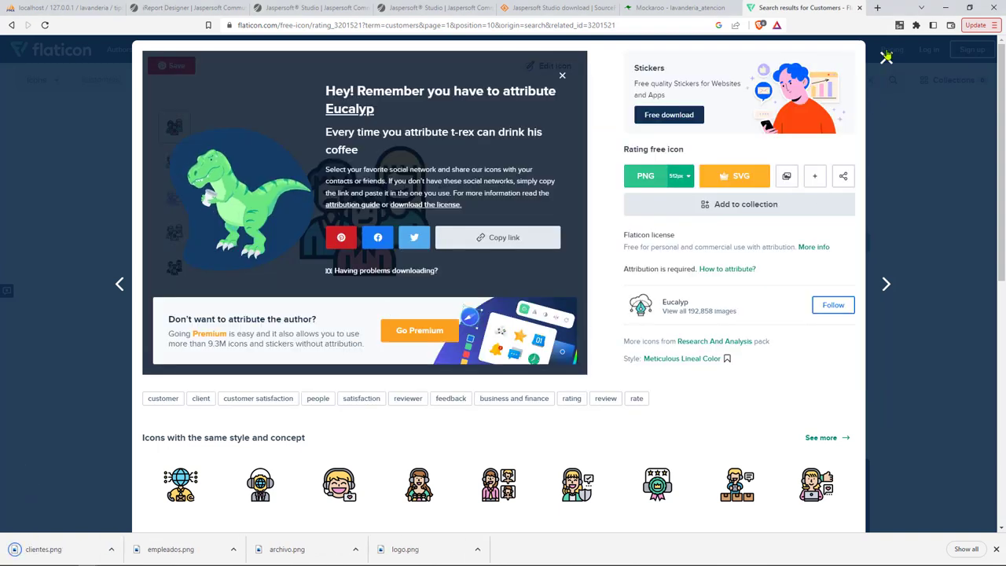
pyautogui.click(886, 57)
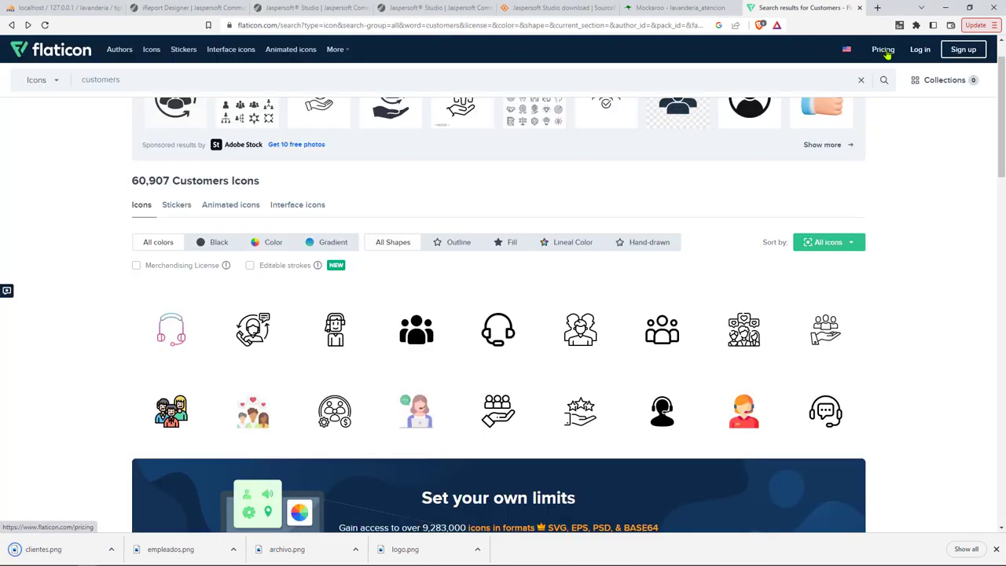
pyautogui.click(806, 80)
# Search Flaticon for 'address' icons and scroll the results.
pyautogui.write('address')
pyautogui.press('Return')
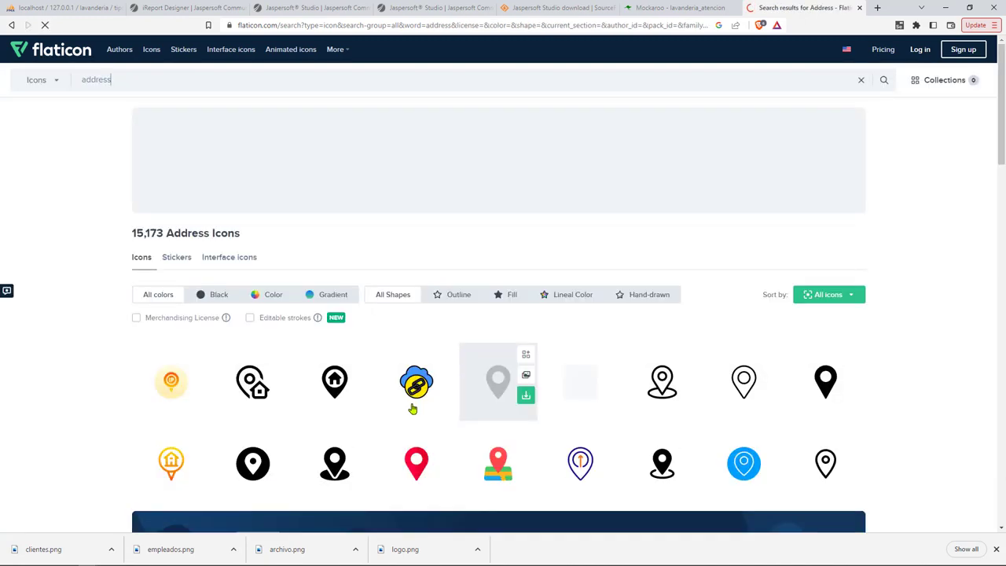
pyautogui.scroll(-2, 358, 444)
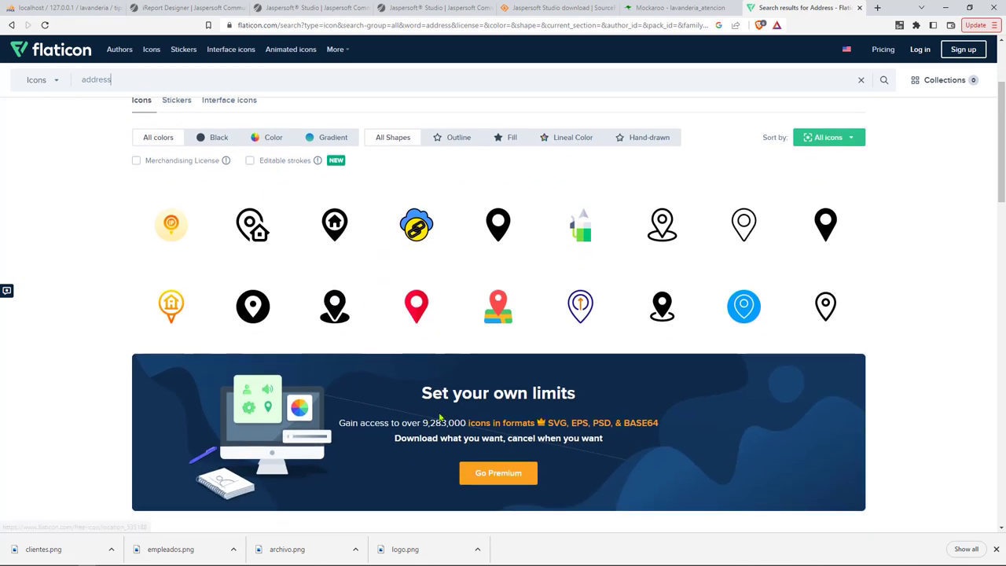
pyautogui.scroll(-4, 527, 352)
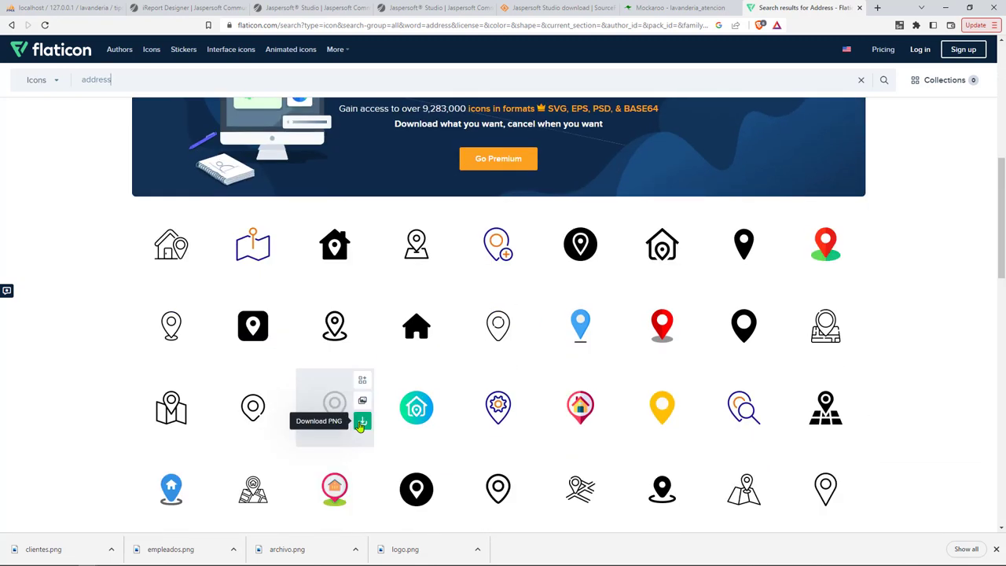
# Download the red Home Address icon at 32px as direcciones.png.
pyautogui.click(587, 410)
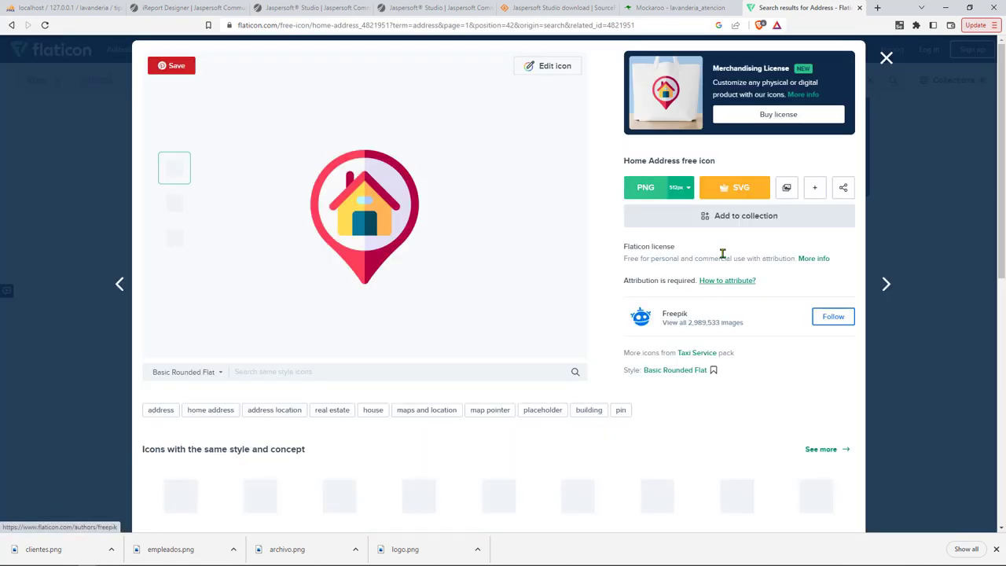
pyautogui.click(685, 187)
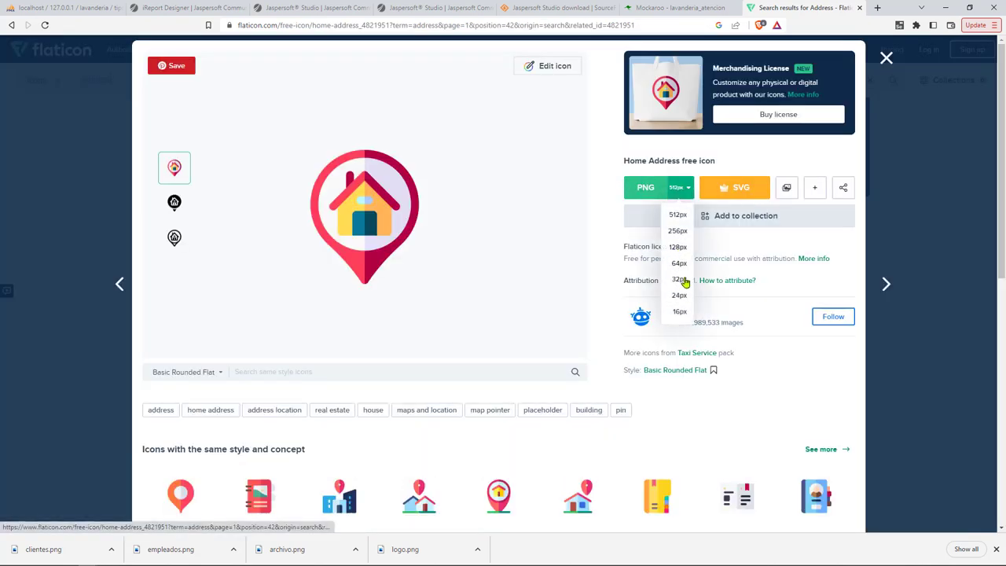
pyautogui.click(681, 280)
pyautogui.click(681, 348)
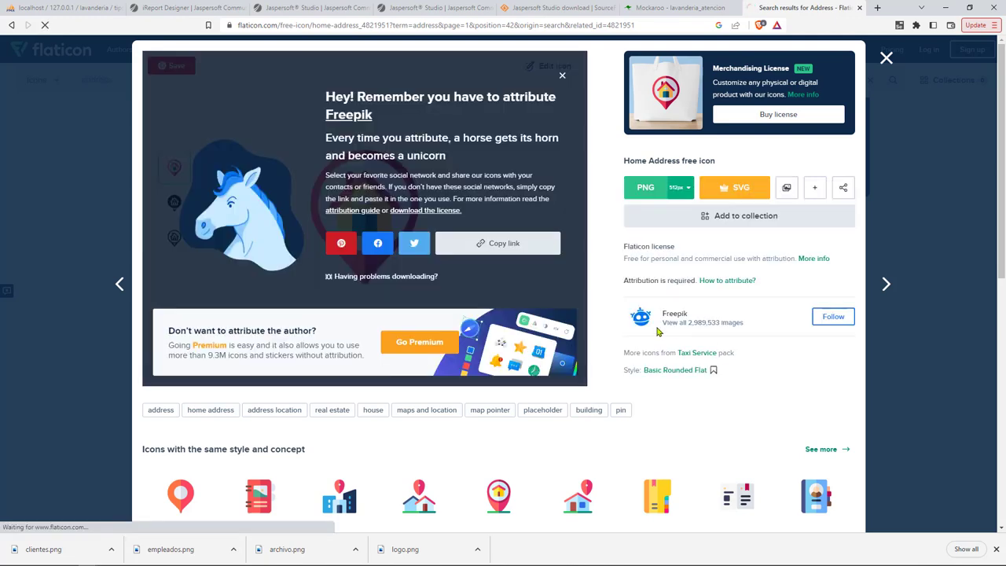
pyautogui.write('direcciones')
pyautogui.press('Return')
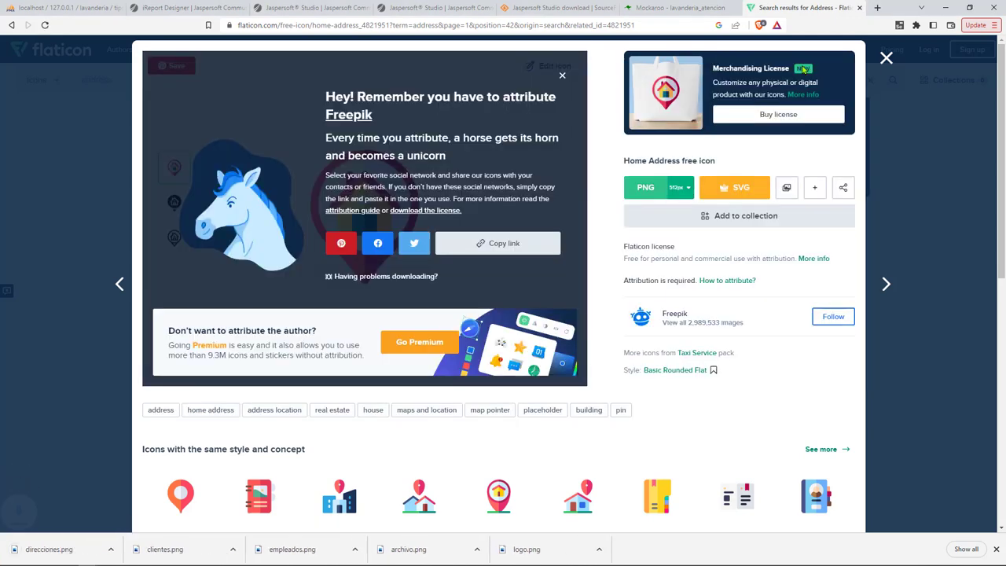
pyautogui.click(887, 59)
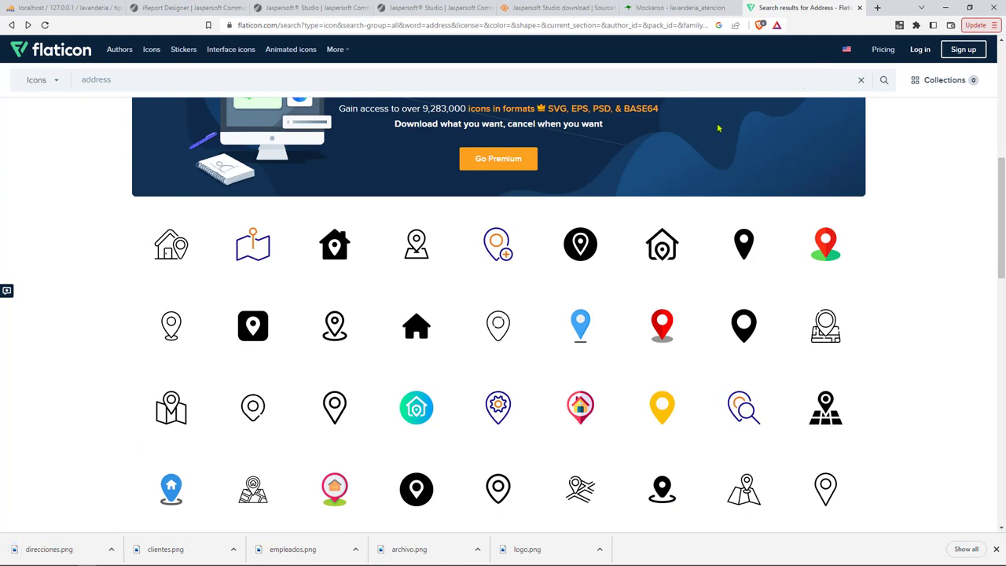
pyautogui.click(586, 82)
# Search Flaticon for 'services' icons and scroll through the results.
pyautogui.write('s')
pyautogui.press('Return')
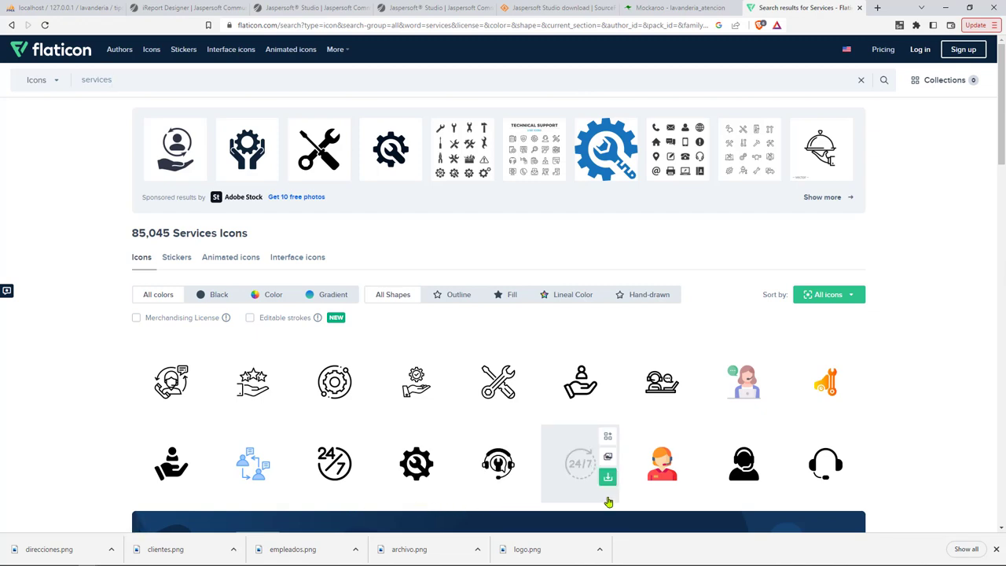
pyautogui.scroll(-2, 537, 504)
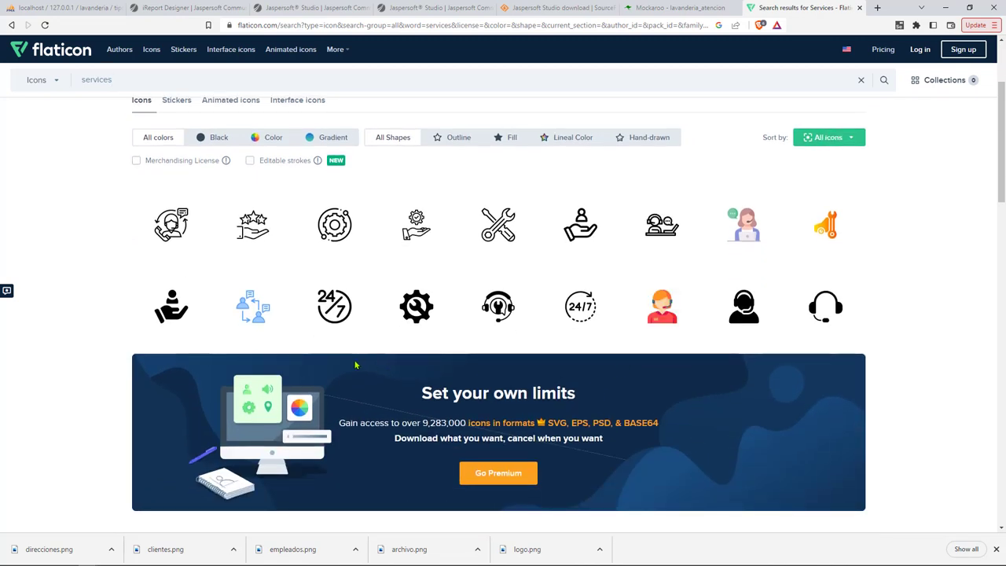
pyautogui.scroll(-3, 356, 354)
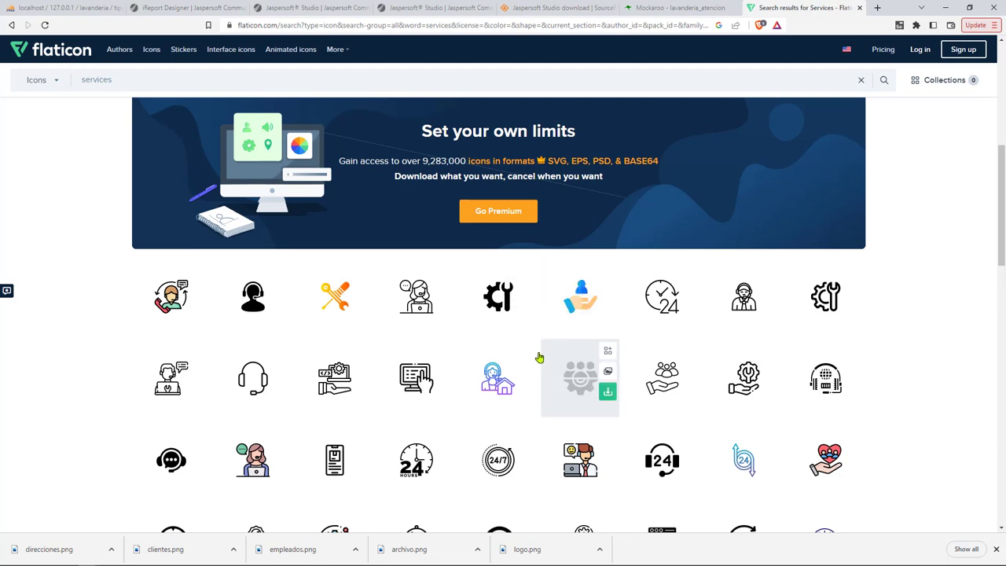
pyautogui.scroll(-2, 339, 463)
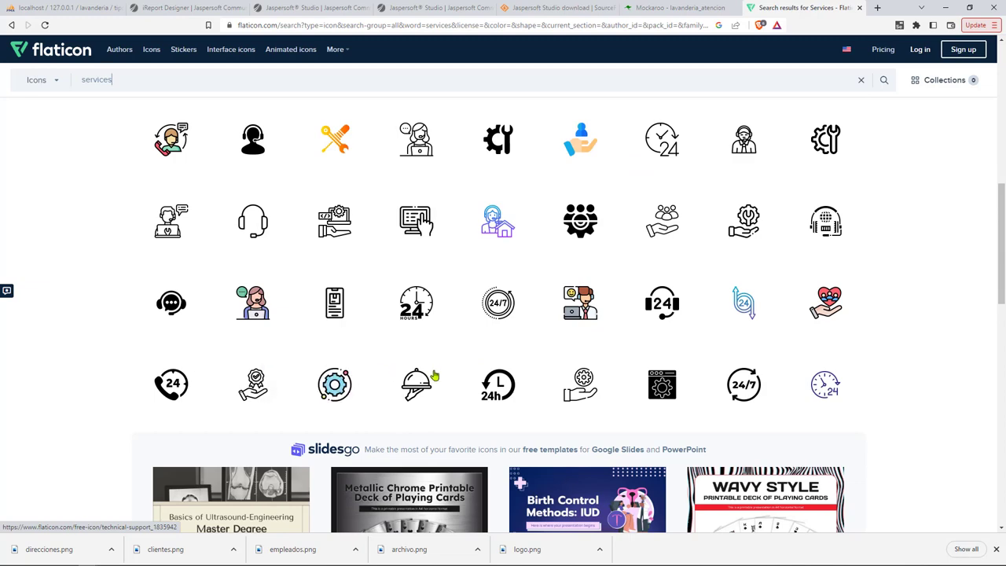
pyautogui.scroll(-3, 865, 338)
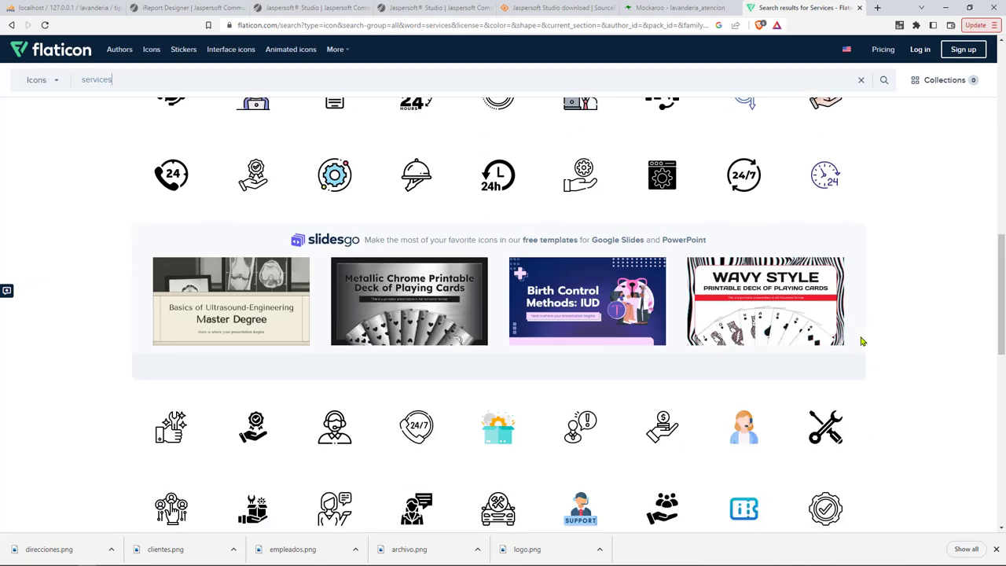
pyautogui.scroll(1, 849, 221)
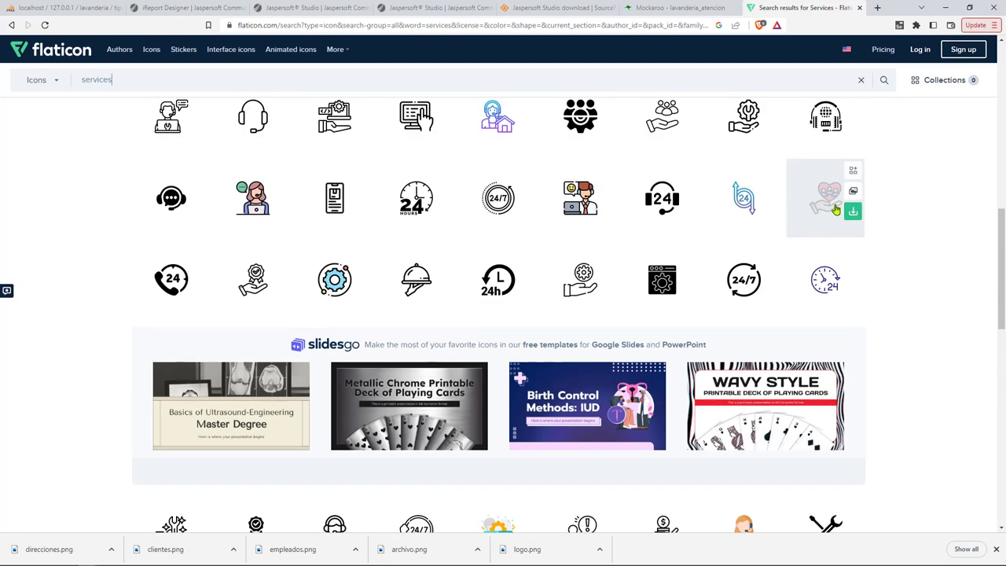
# Download the heart-in-hand Customer Service icon at 32px as servicios.png.
pyautogui.click(836, 211)
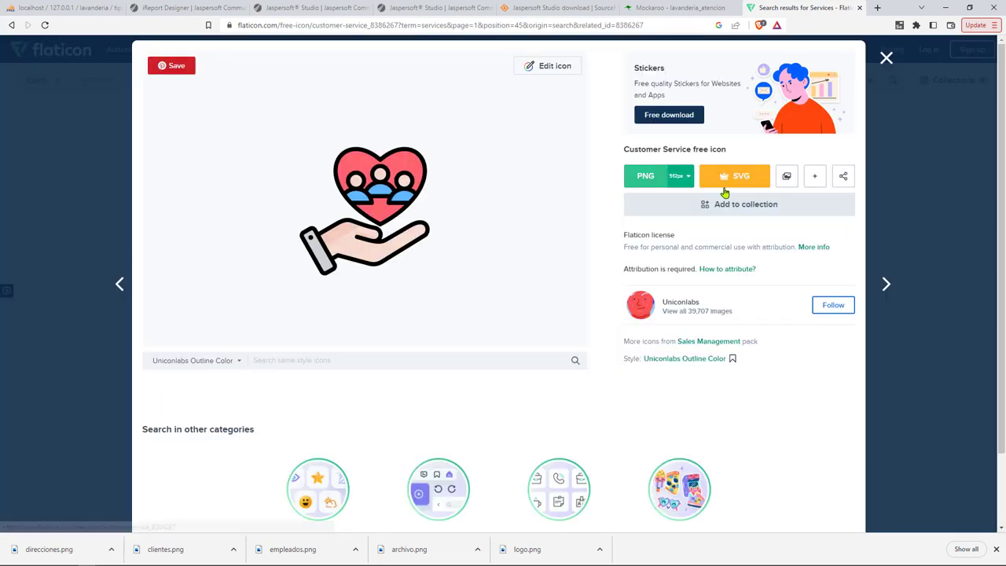
pyautogui.click(681, 176)
pyautogui.click(681, 268)
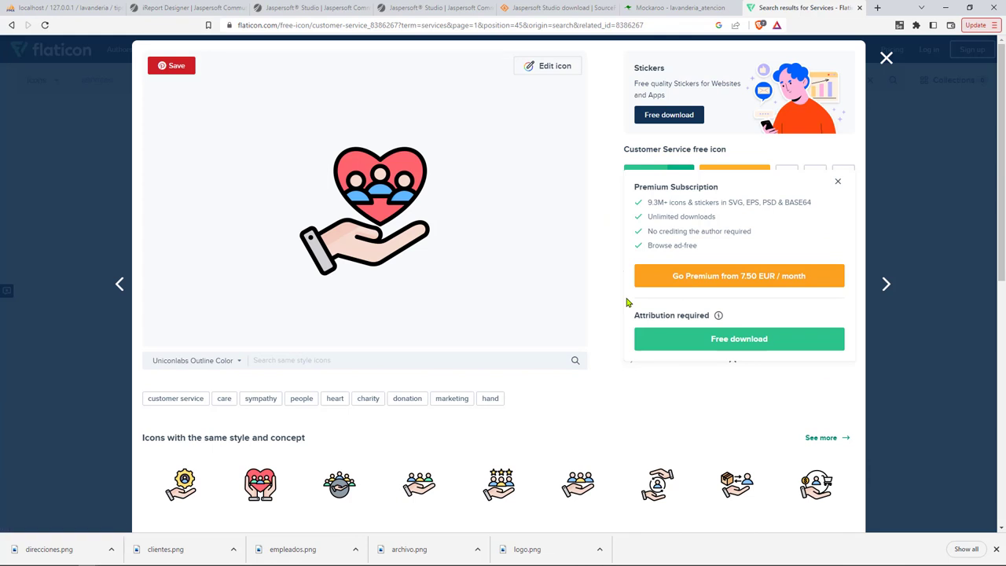
pyautogui.click(683, 334)
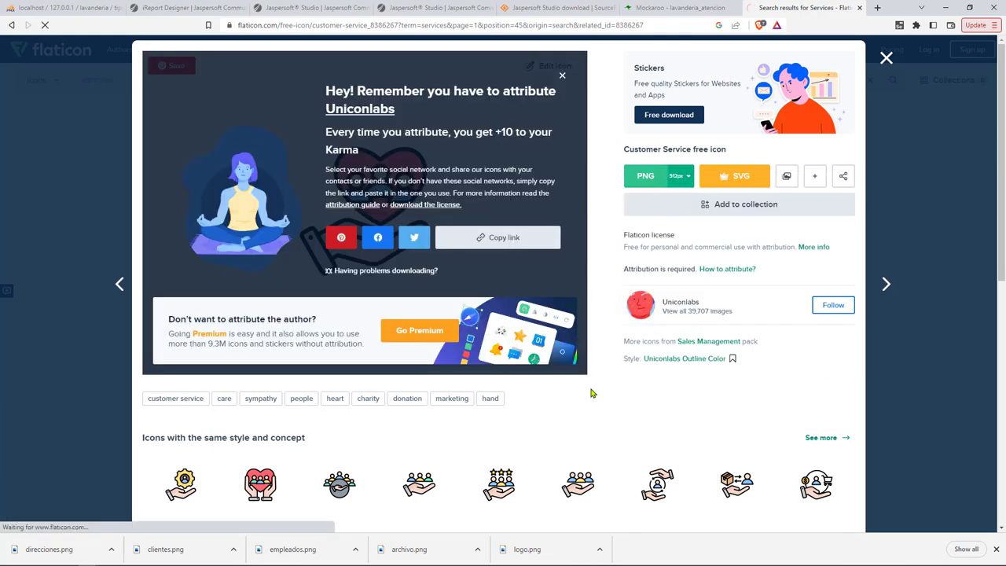
pyautogui.write('servicios')
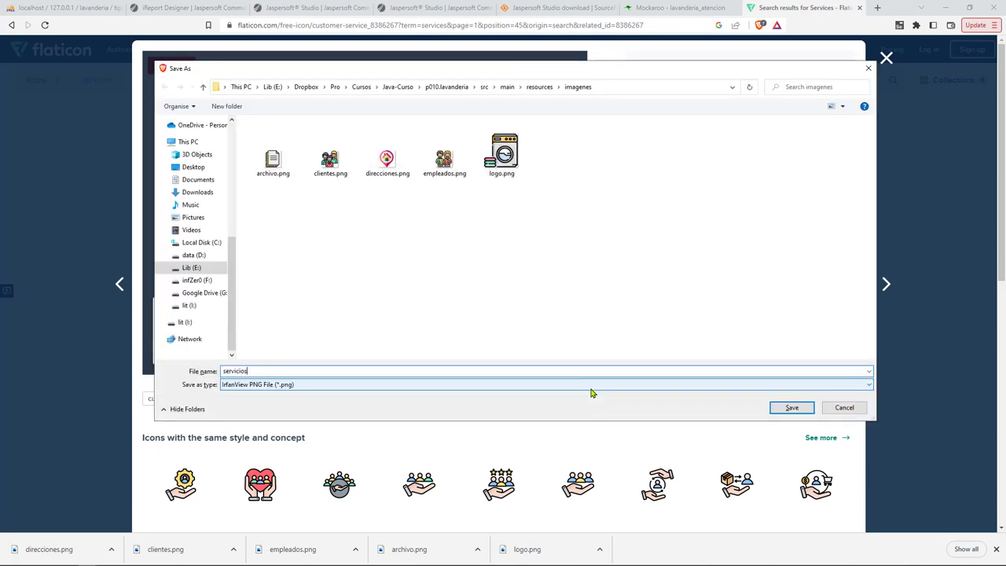
pyautogui.press('Return')
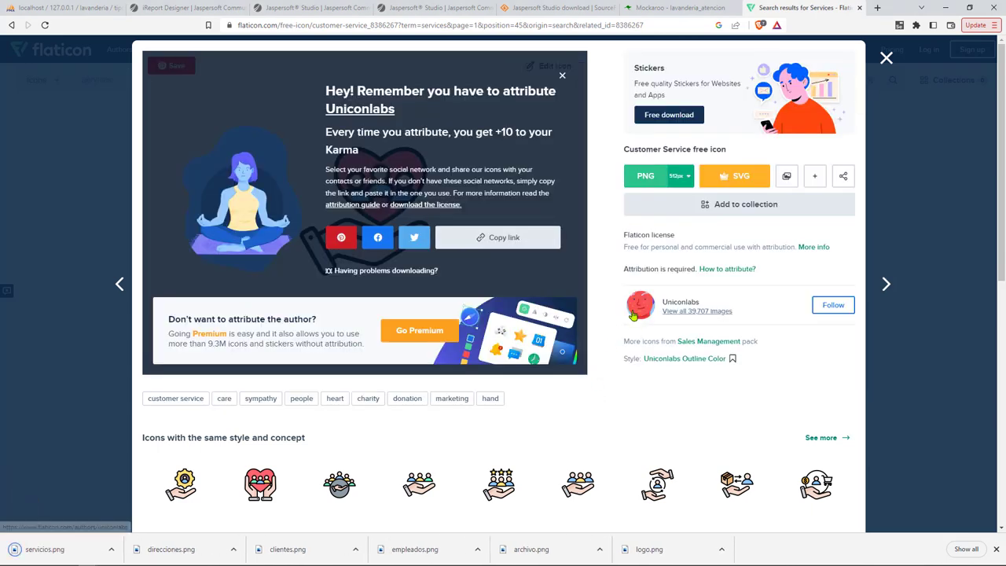
pyautogui.press('Escape')
# Search for 'etcetera' then 'dots' icons, previewing a three-dots Punctuation Mark icon.
pyautogui.click(533, 80)
pyautogui.write('etcetera')
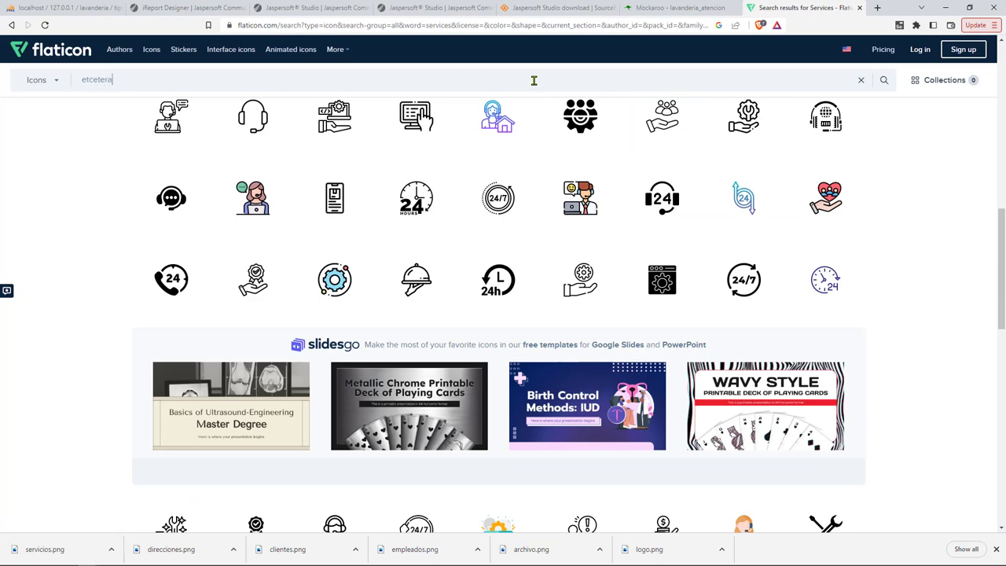
pyautogui.press('Return')
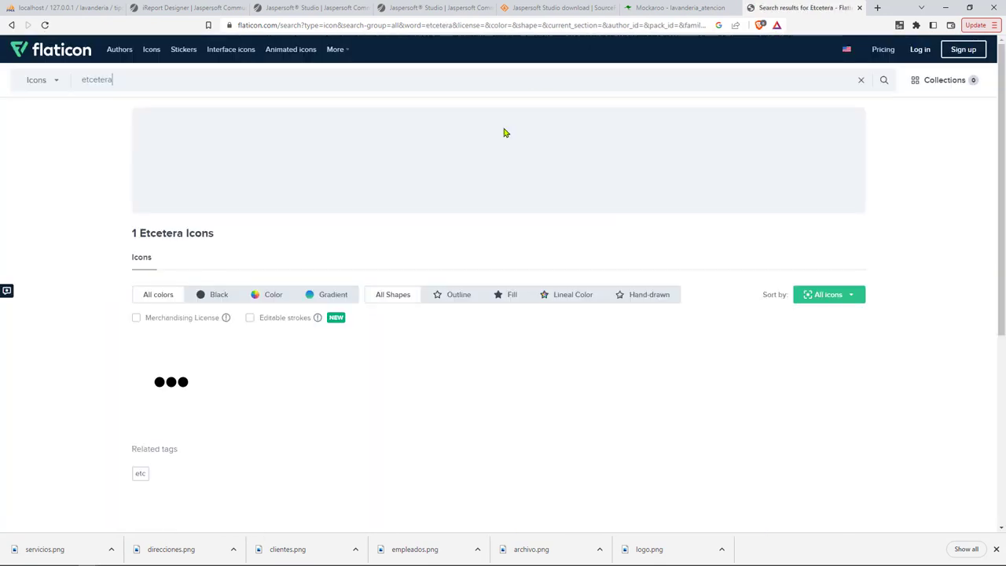
pyautogui.click(171, 382)
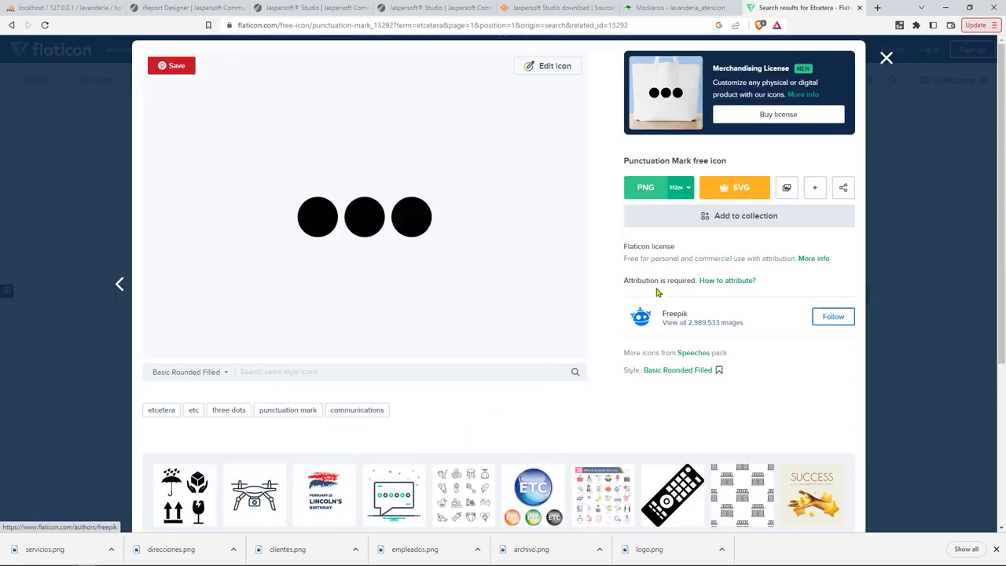
pyautogui.click(887, 57)
pyautogui.click(290, 83)
pyautogui.write('dots')
pyautogui.press('Return')
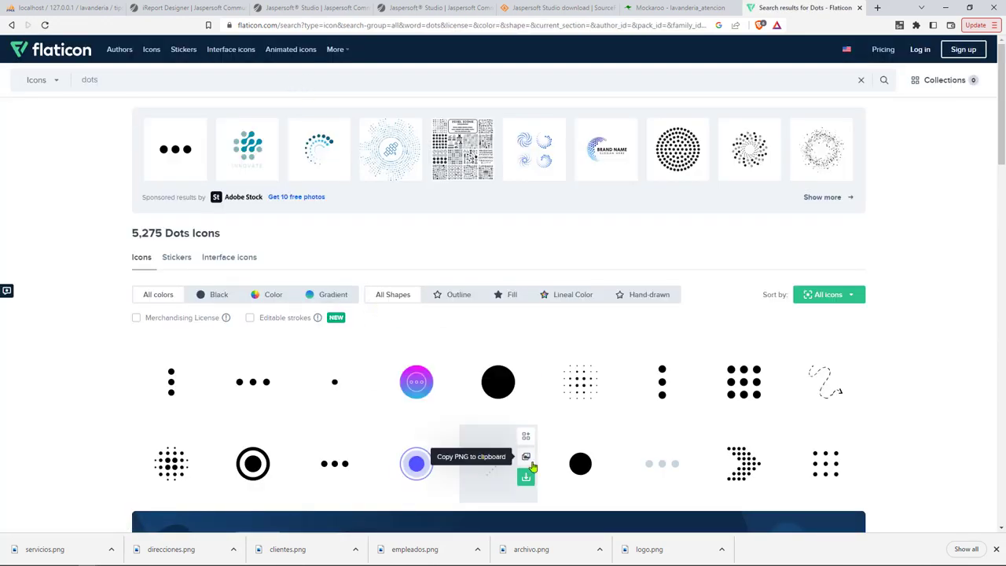
pyautogui.scroll(-6, 543, 469)
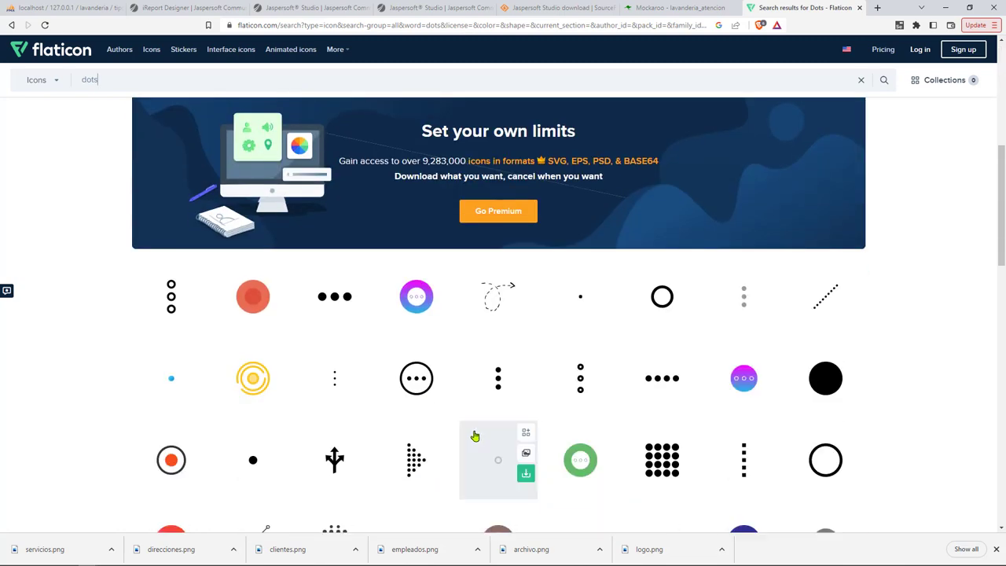
pyautogui.scroll(-2, 460, 428)
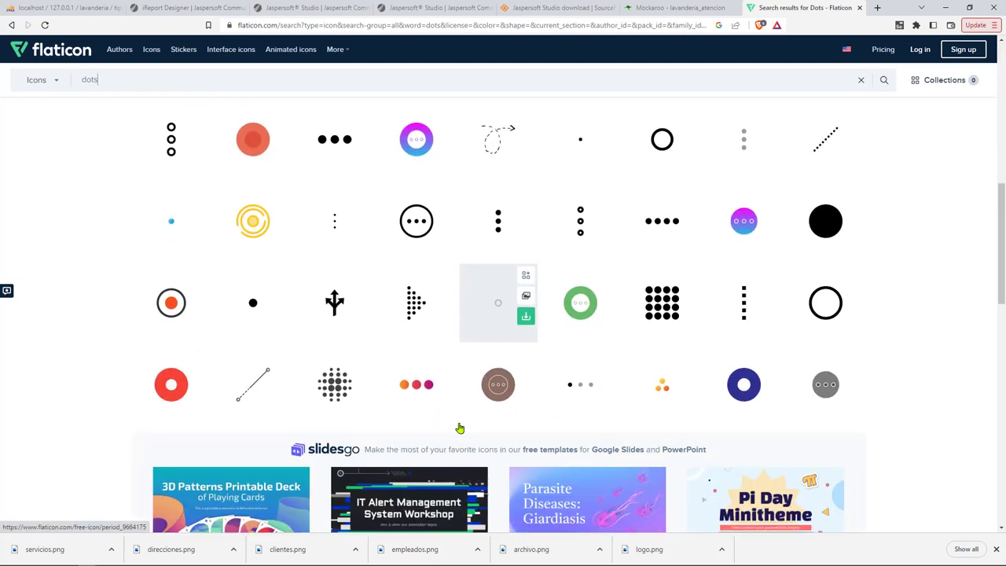
# Download the orange-red-purple gradient dots icon as otros.png and return to IntelliJ.
pyautogui.click(421, 385)
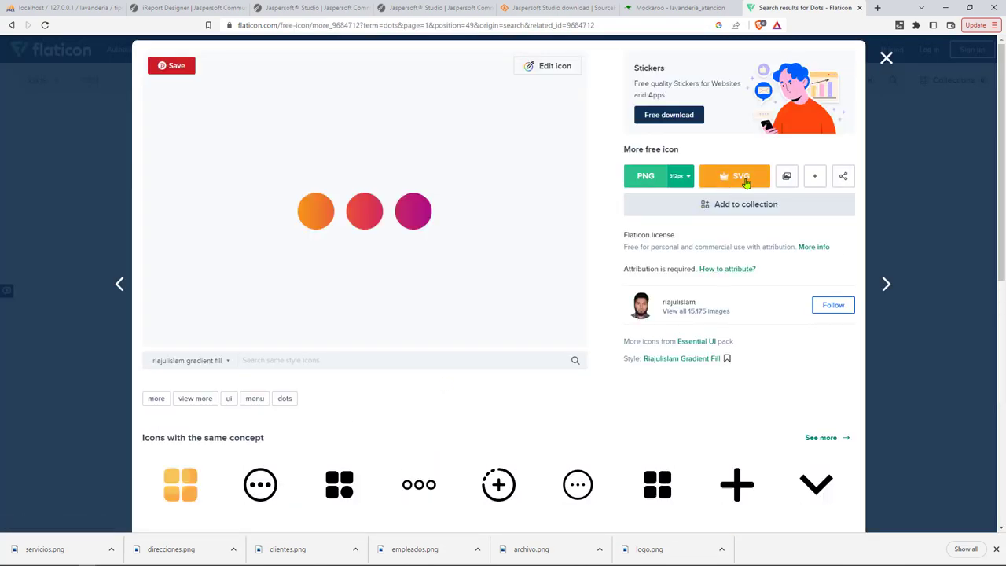
pyautogui.click(685, 177)
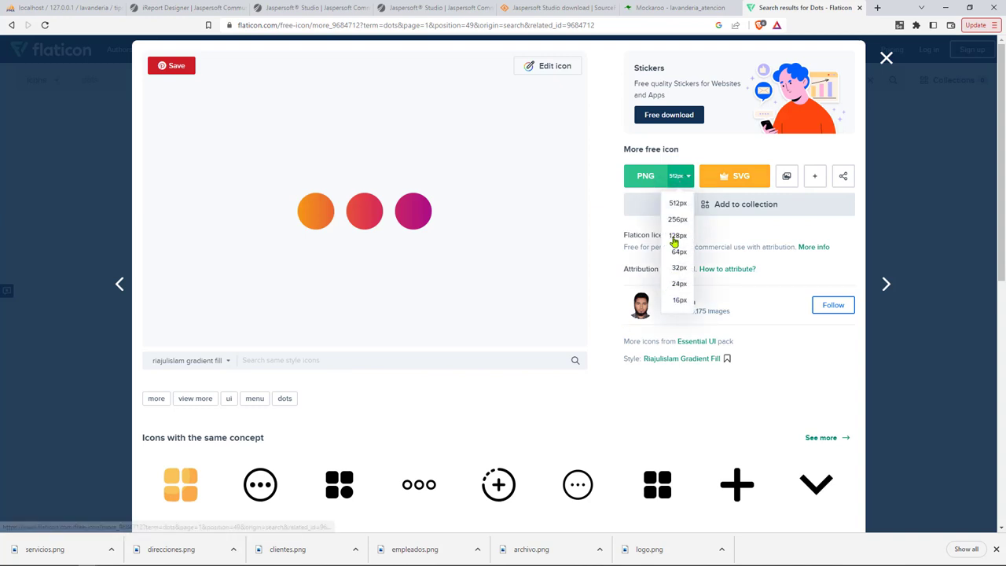
pyautogui.click(678, 268)
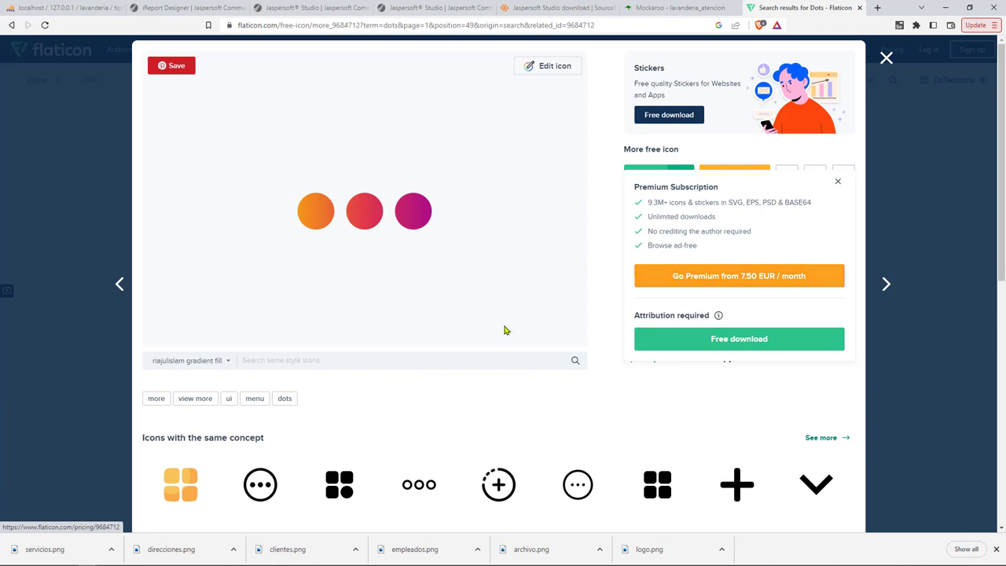
pyautogui.click(739, 343)
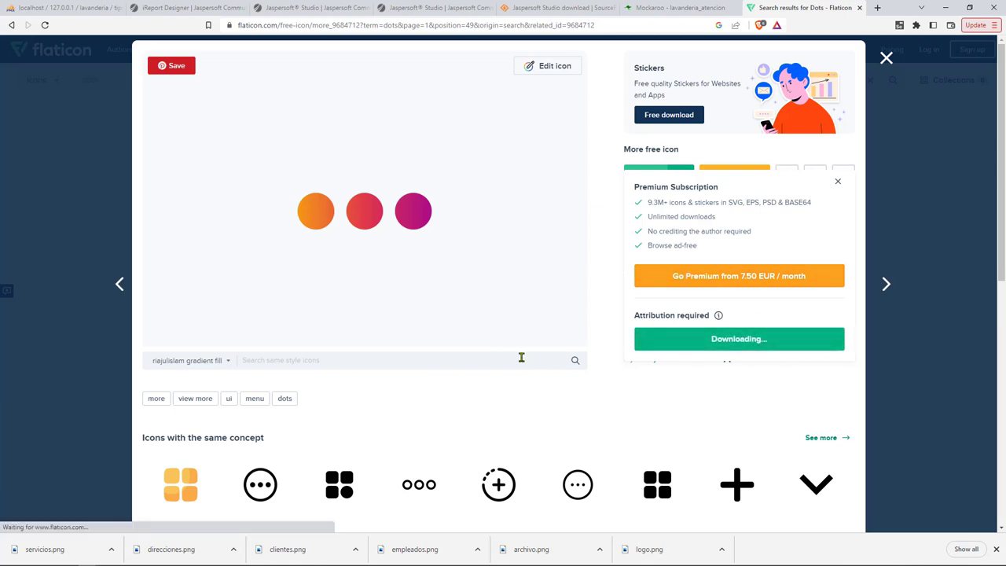
pyautogui.write('otros')
pyautogui.press('Return')
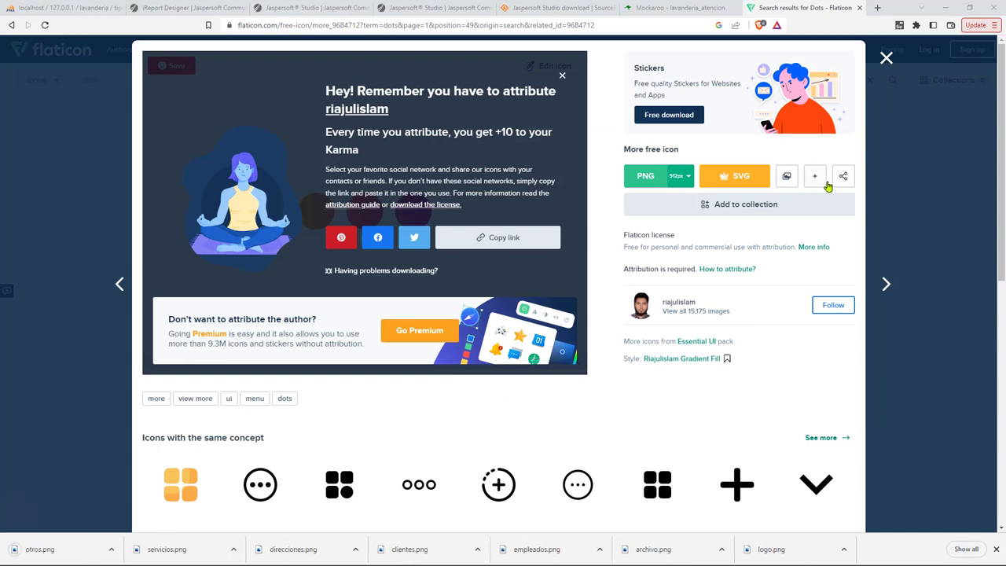
pyautogui.hotkey('alt', 'Tab')
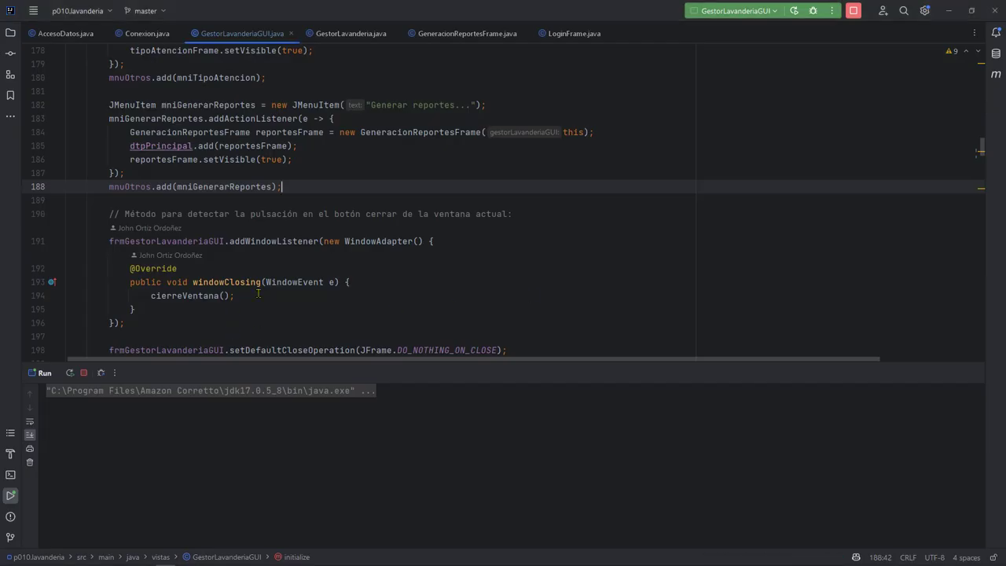
# Below the Archivo icon line, add mnuEmpleados.setIcon loading empleados.png.
pyautogui.click(532, 267)
pyautogui.scroll(-1, 532, 267)
pyautogui.scroll(3, 543, 264)
pyautogui.scroll(-6, 558, 261)
pyautogui.click(693, 254)
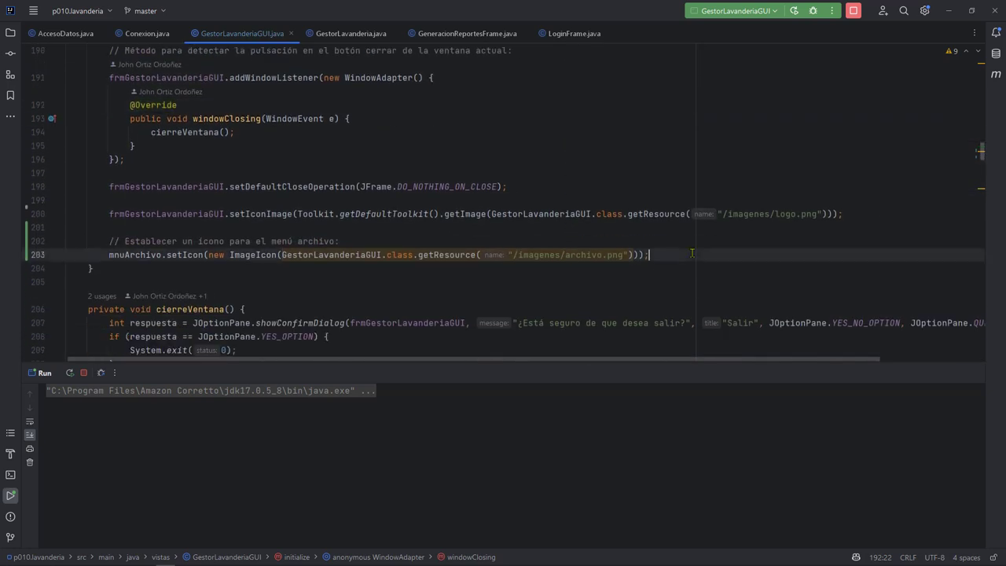
pyautogui.press('Return')
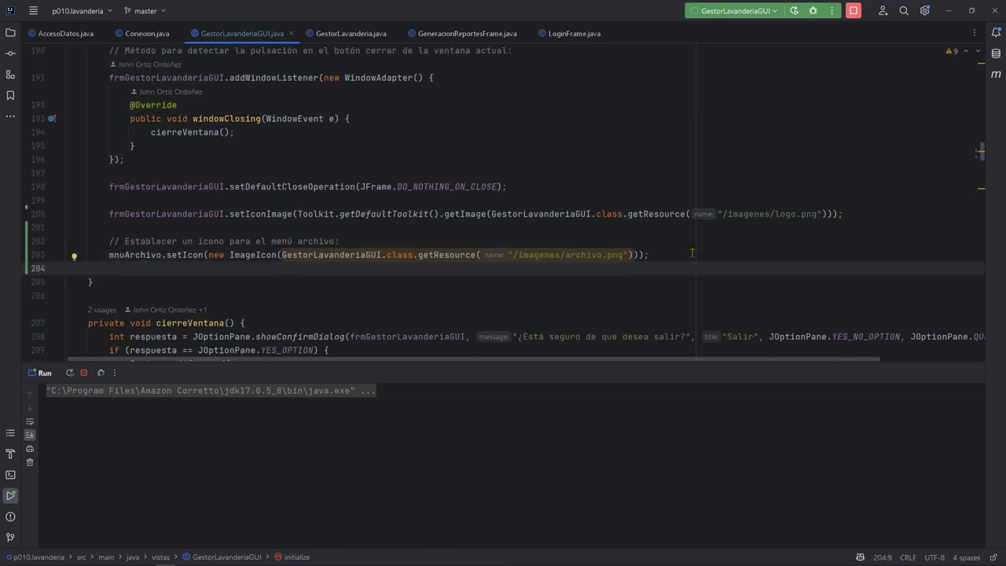
pyautogui.write('m')
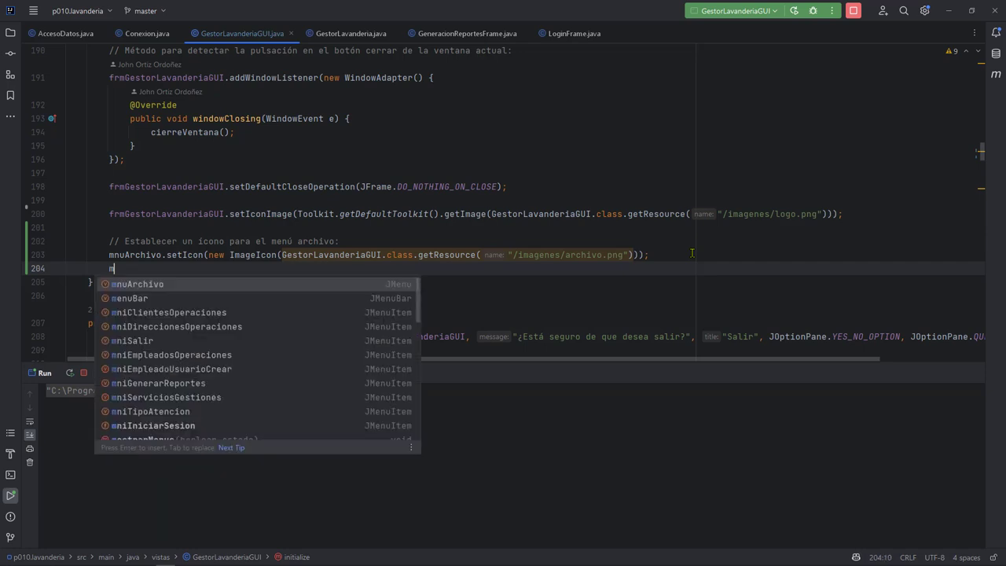
pyautogui.write('e')
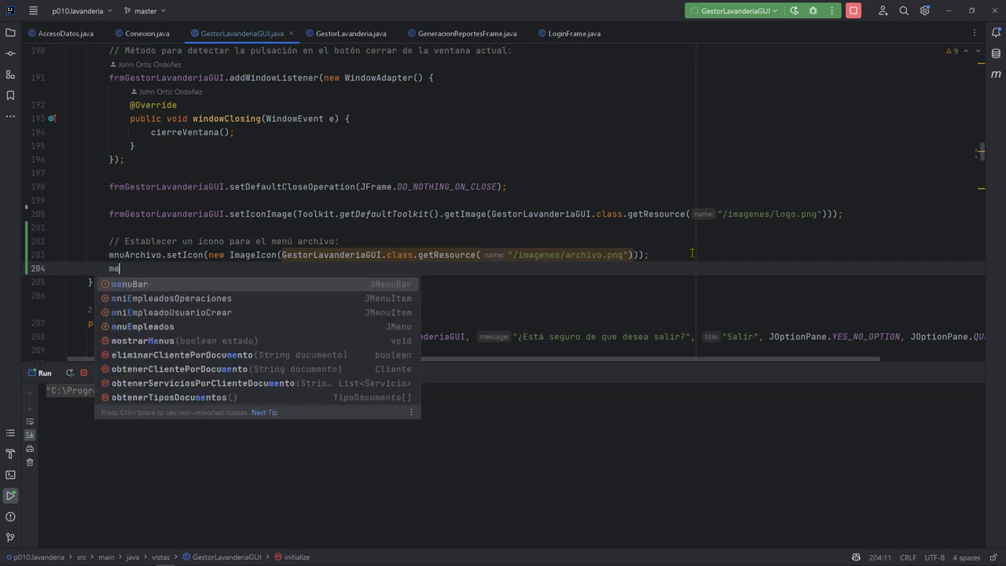
pyautogui.press('BackSpace')
pyautogui.write('nuEm')
pyautogui.press('Return')
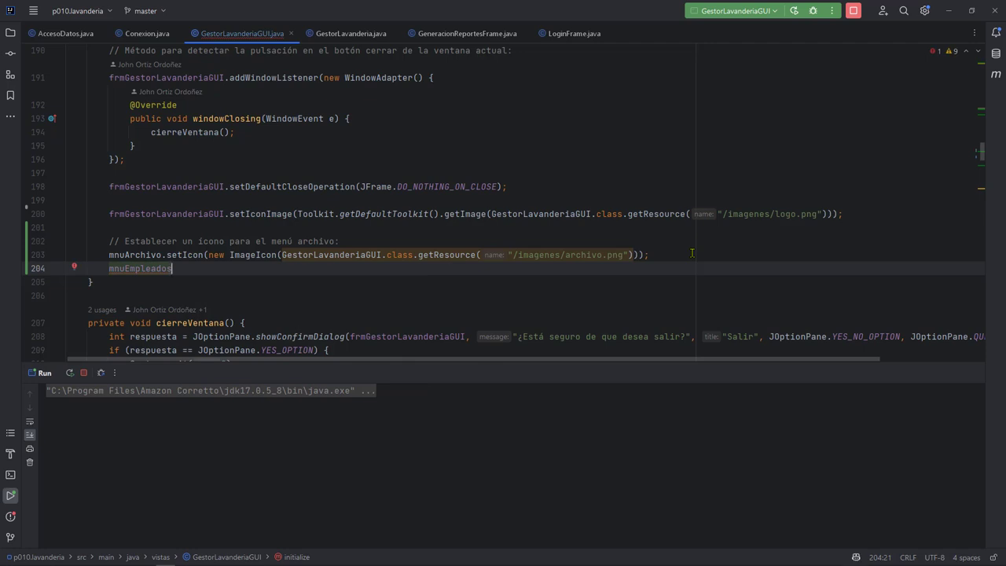
pyautogui.write('.setI')
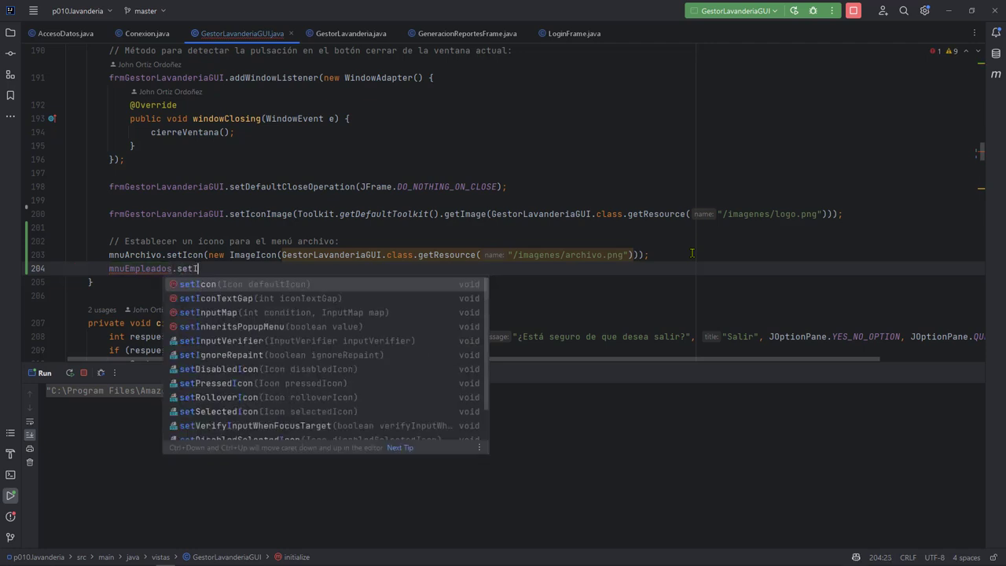
pyautogui.press('Return')
pyautogui.press('Tab')
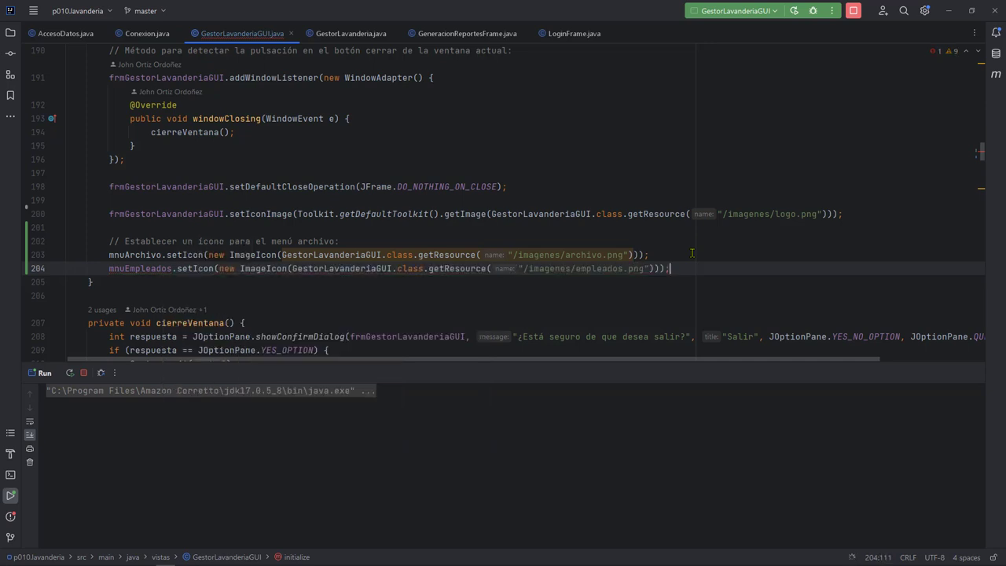
# Add setIcon lines loading clientes, direcciones, servicios and otros PNGs for their menus.
pyautogui.press('Return')
pyautogui.press('Tab')
pyautogui.press('Return')
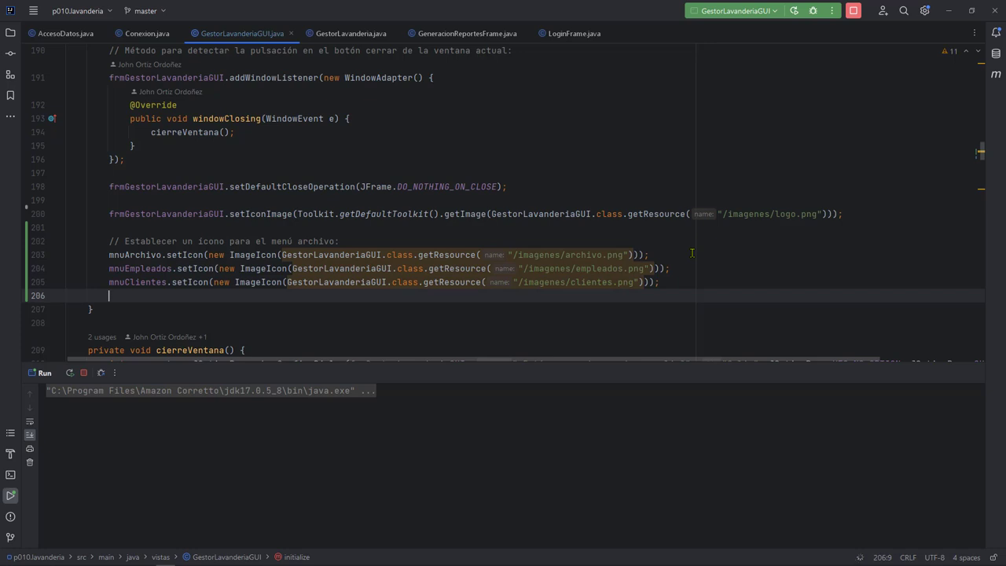
pyautogui.press('Tab')
pyautogui.press('Return')
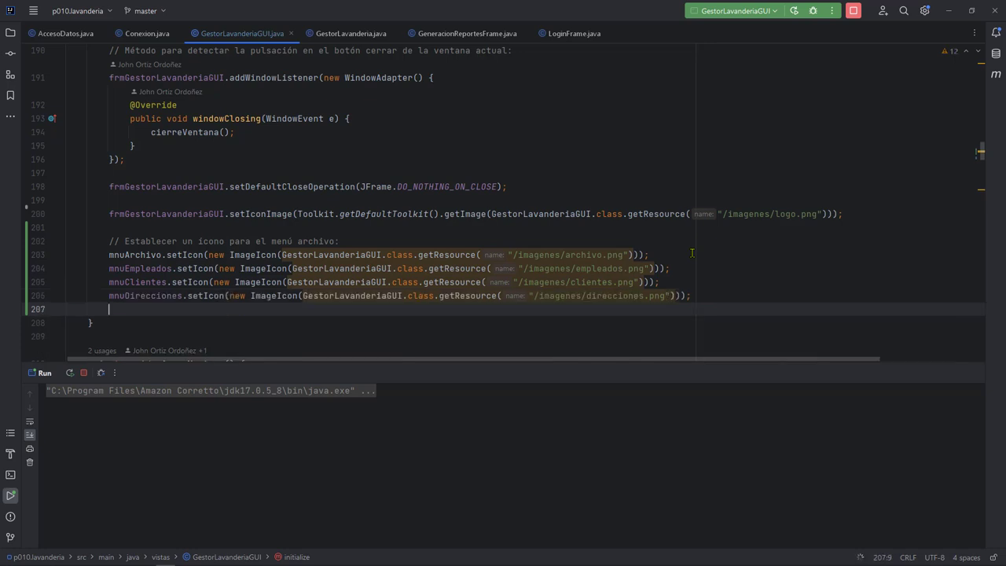
pyautogui.press('Tab')
pyautogui.press('Return')
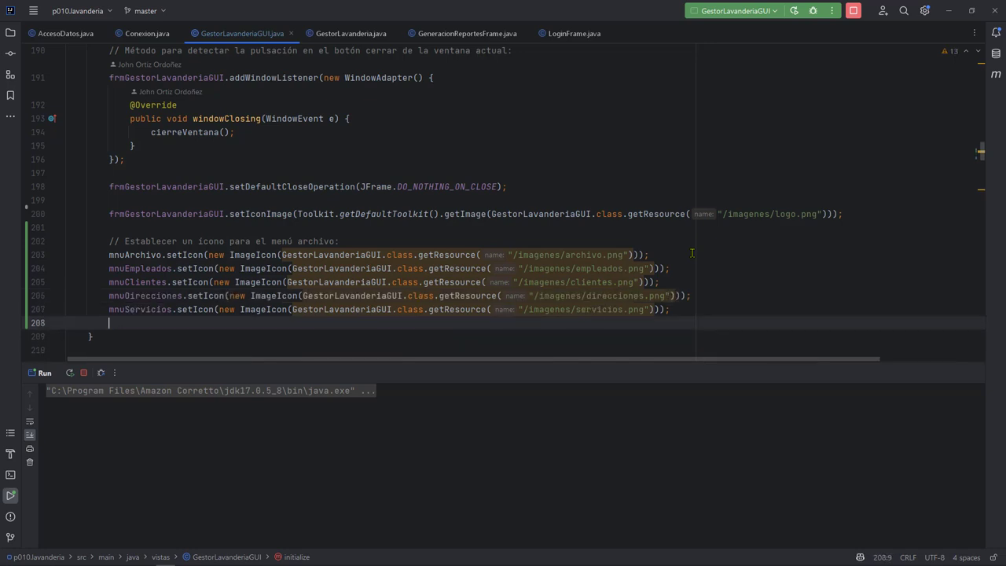
pyautogui.press('Tab')
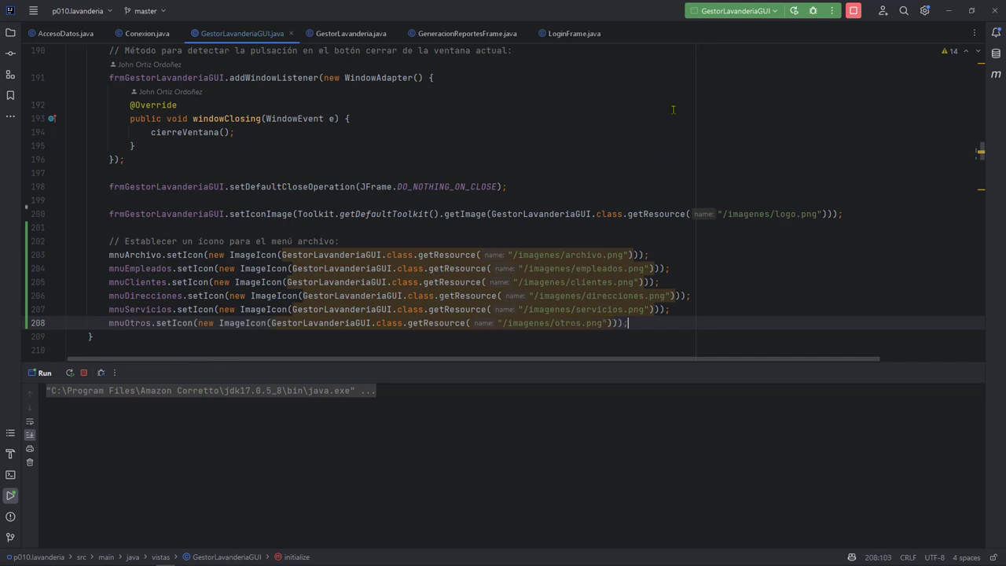
# Stop the running GestorLavanderiaGUI instance and rerun the application.
pyautogui.click(796, 11)
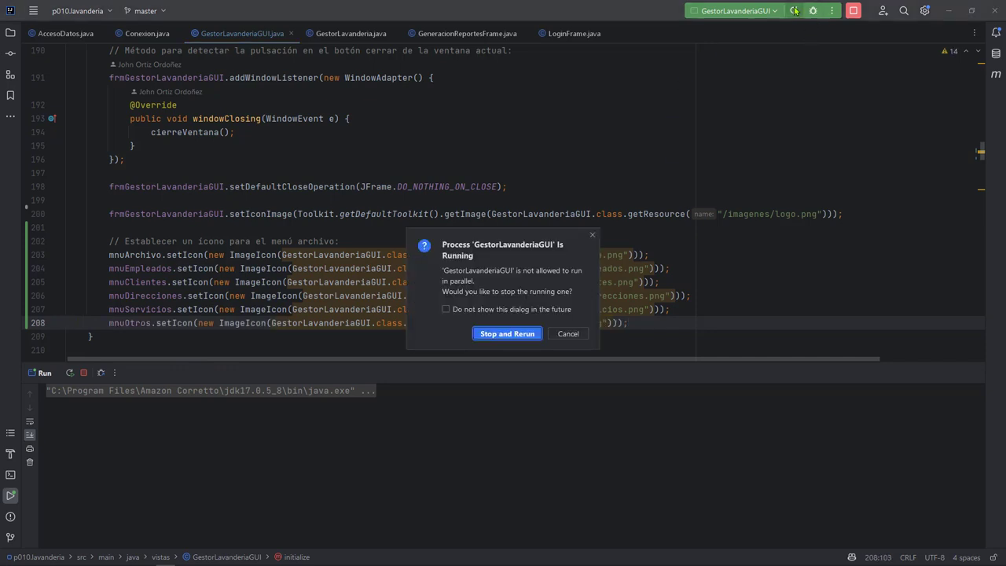
pyautogui.press('Return')
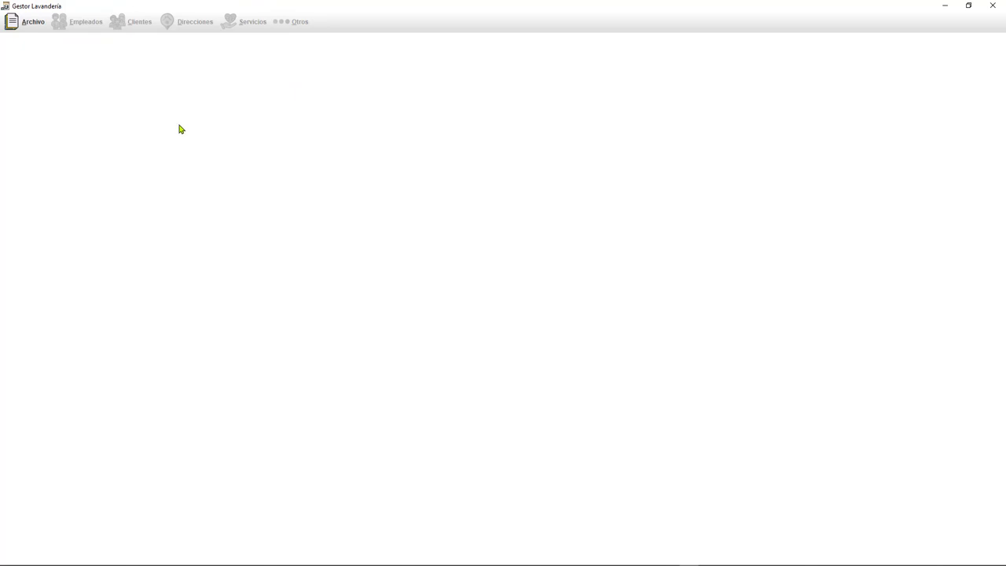
# Log in via Archivo > Iniciar sesión with the account password, dismiss the welcome, open Otros.
pyautogui.click(23, 23)
pyautogui.click(39, 37)
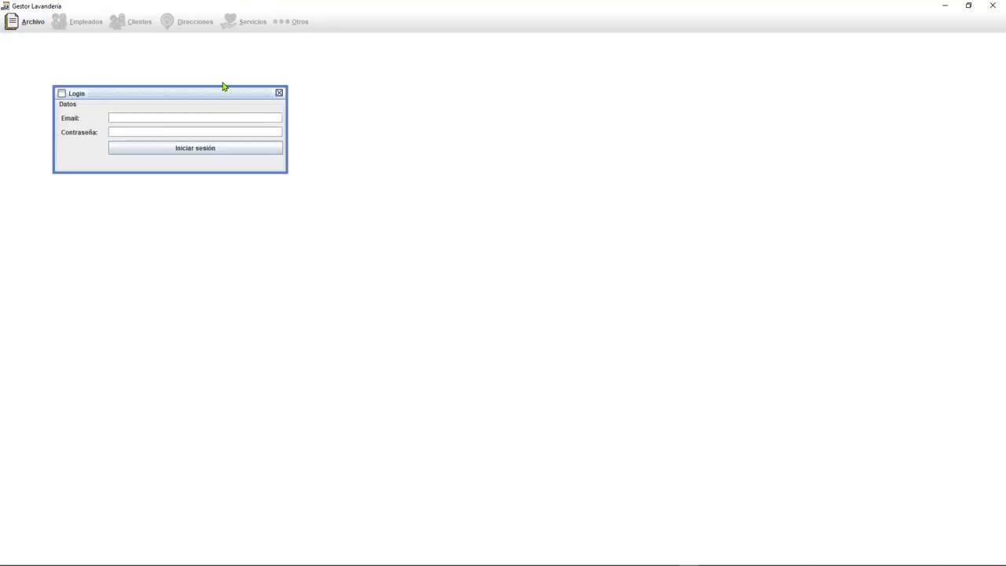
pyautogui.moveTo(221, 96); pyautogui.dragTo(246, 123)
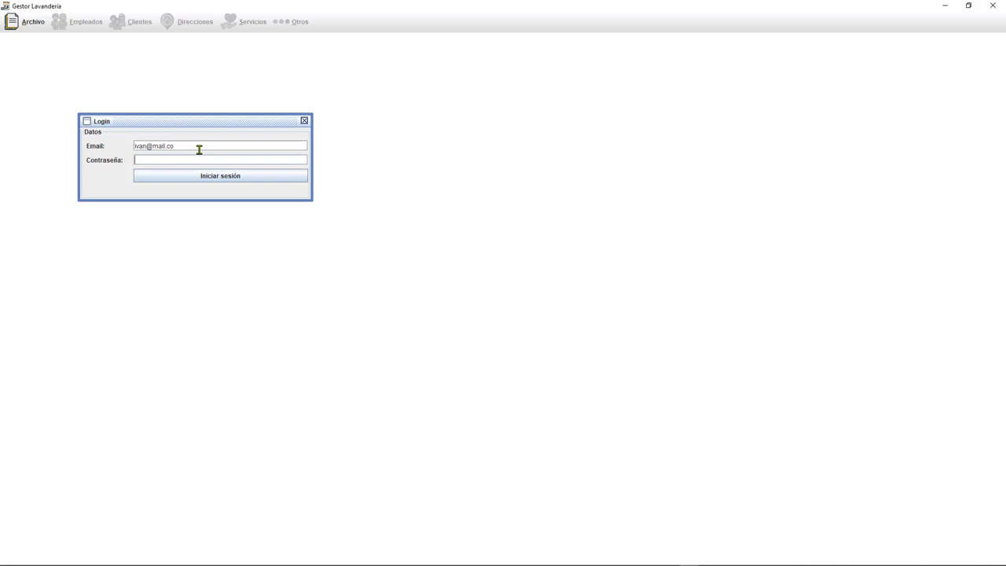
pyautogui.click(176, 157)
pyautogui.write('12345678')
pyautogui.press('Return')
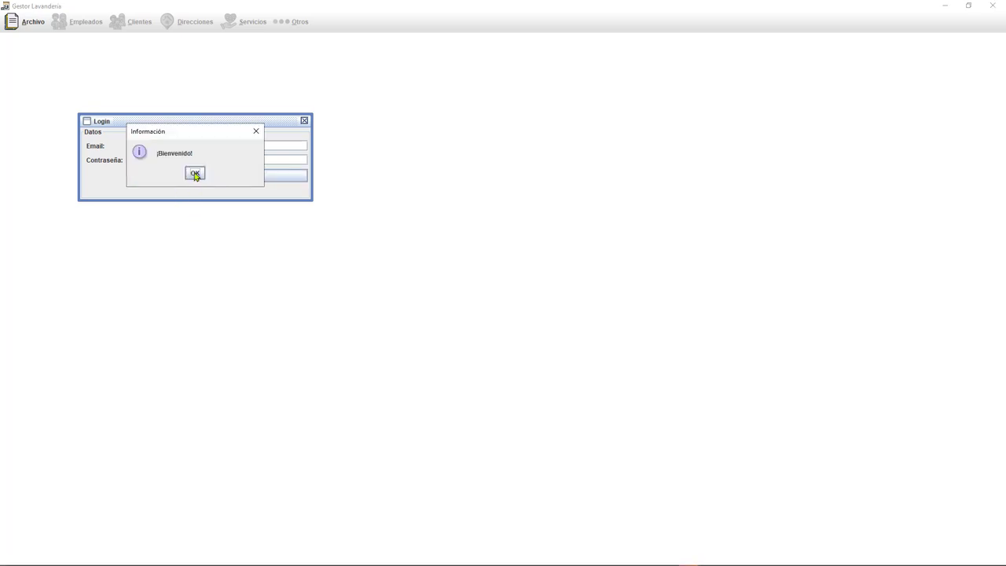
pyautogui.click(195, 174)
pyautogui.click(294, 24)
pyautogui.click(294, 24)
# Browse the Direcciones, Empleados and Archivo menus to check their new icons.
pyautogui.click(151, 27)
pyautogui.moveTo(180, 28)
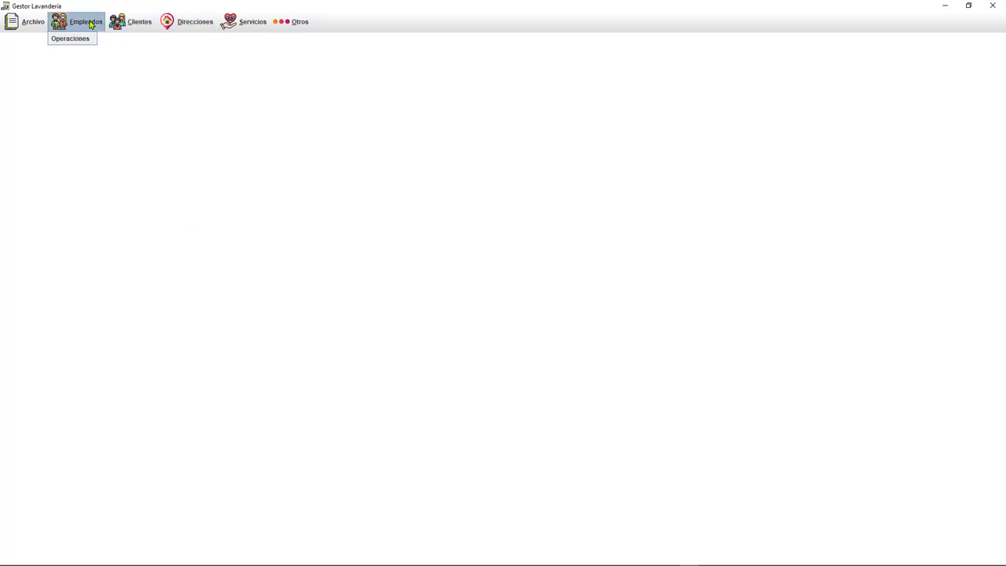
pyautogui.moveTo(77, 23)
pyautogui.click(134, 75)
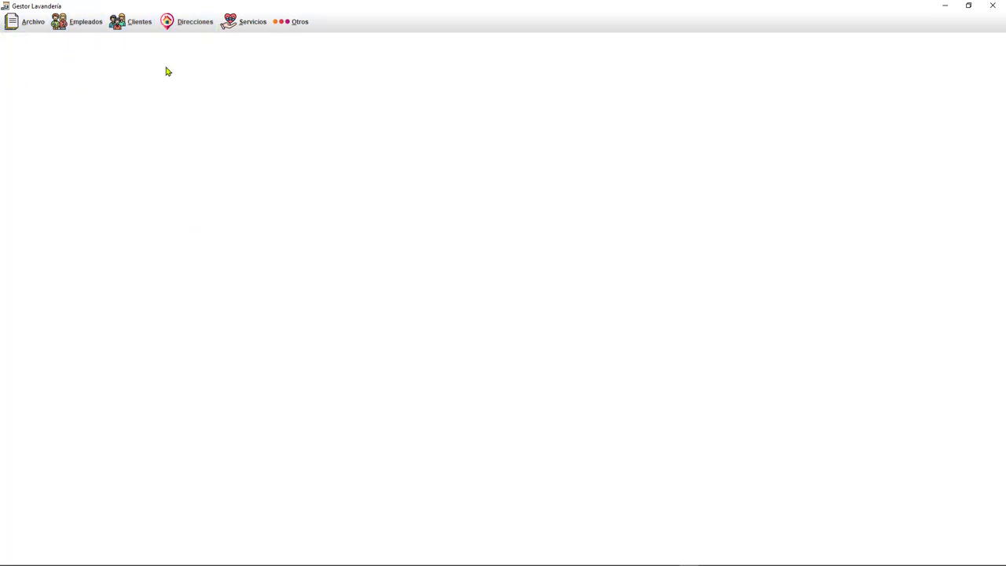
pyautogui.click(201, 29)
pyautogui.moveTo(27, 29)
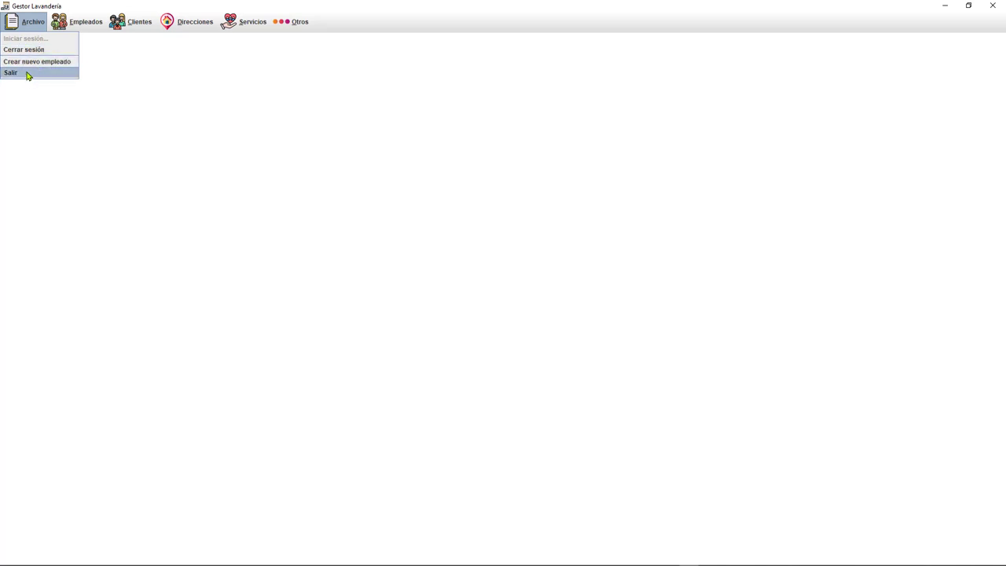
pyautogui.click(69, 124)
# Recheck the Archivo menu, then close the application window to get the Salir confirmation.
pyautogui.click(27, 21)
pyautogui.click(23, 84)
pyautogui.click(30, 27)
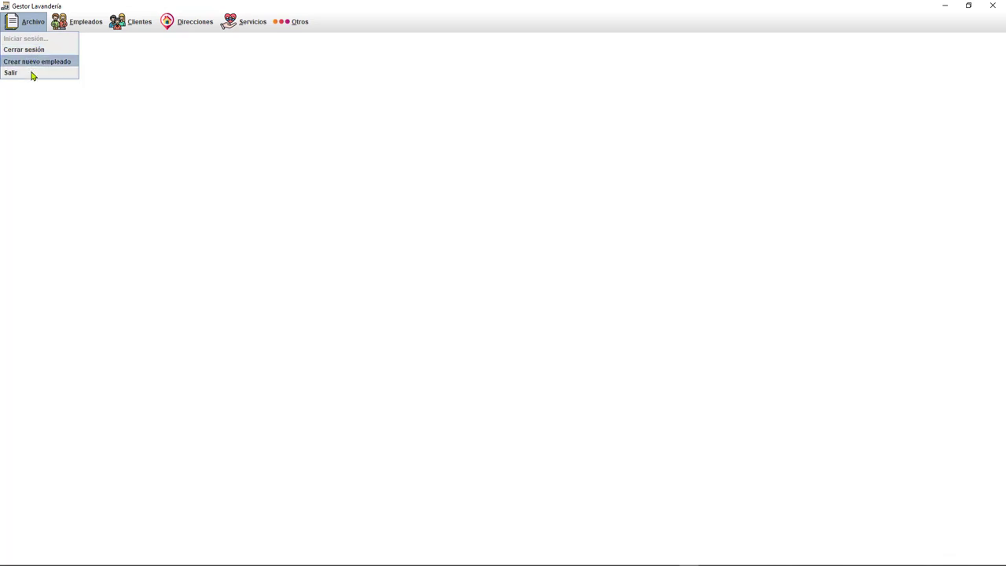
pyautogui.click(217, 138)
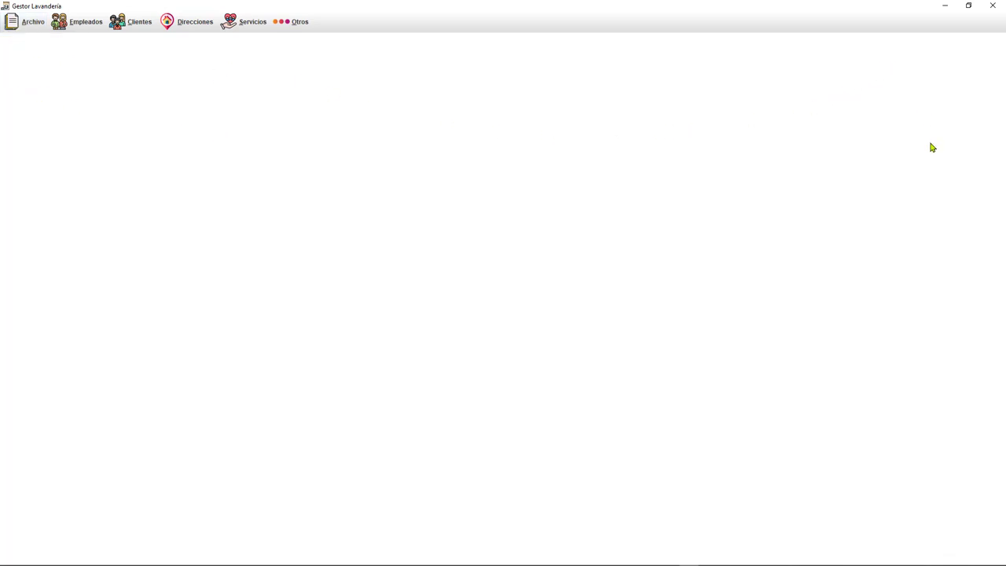
pyautogui.click(995, 6)
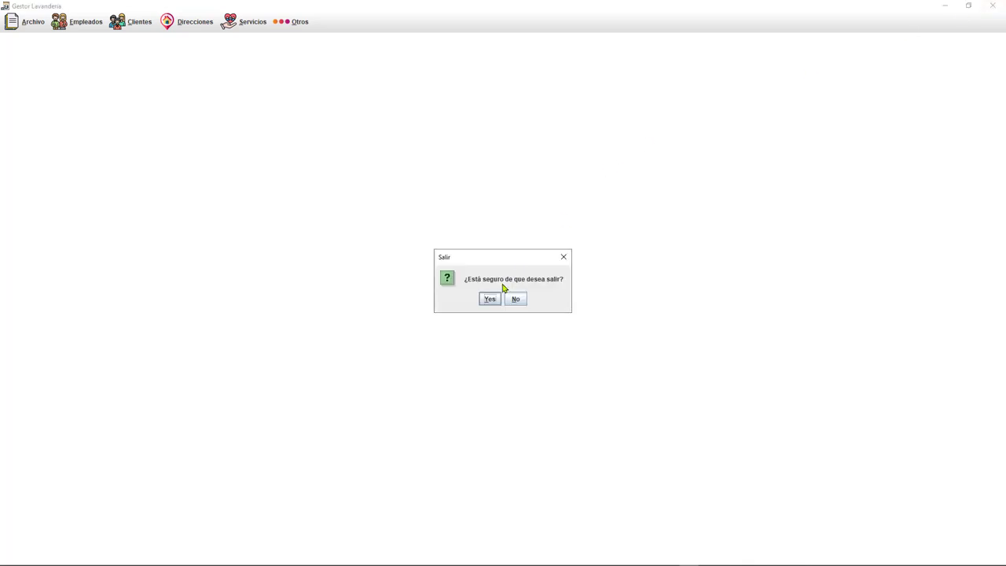